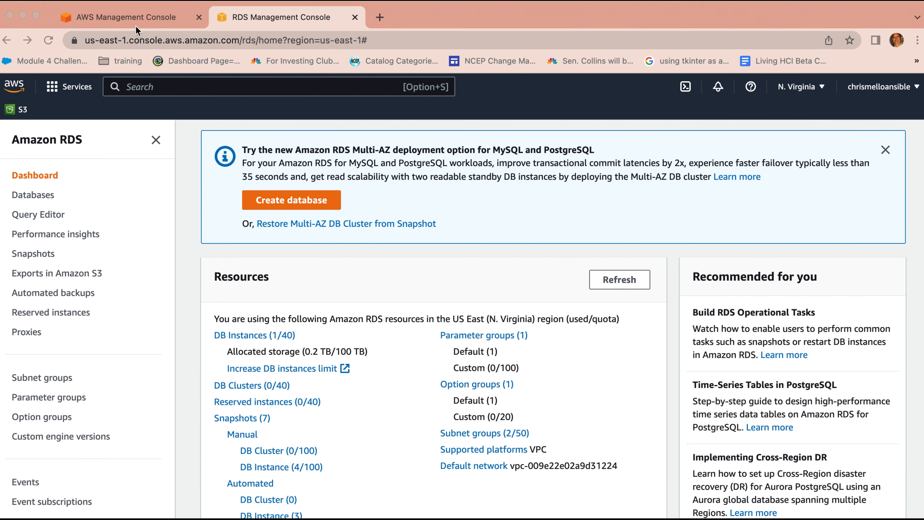
# Return to the RDS console and open its Databases list
pyautogui.click(125, 17)
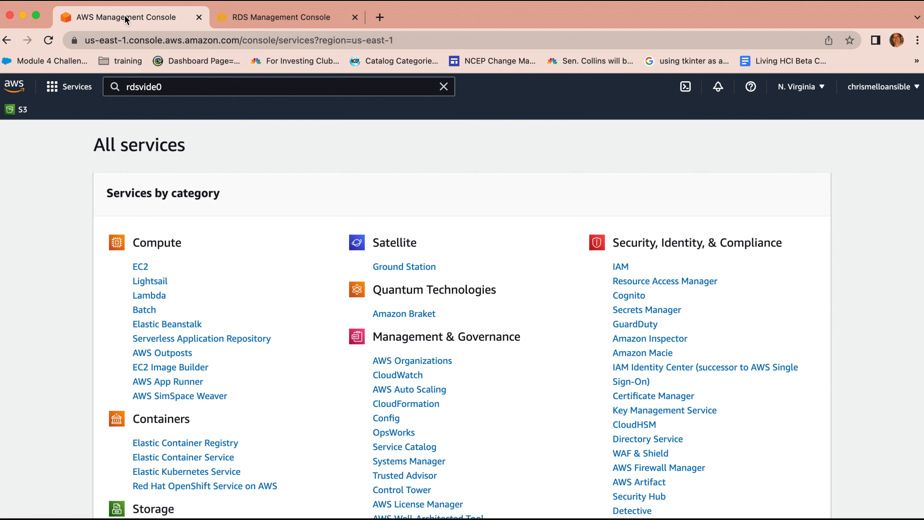
pyautogui.click(261, 19)
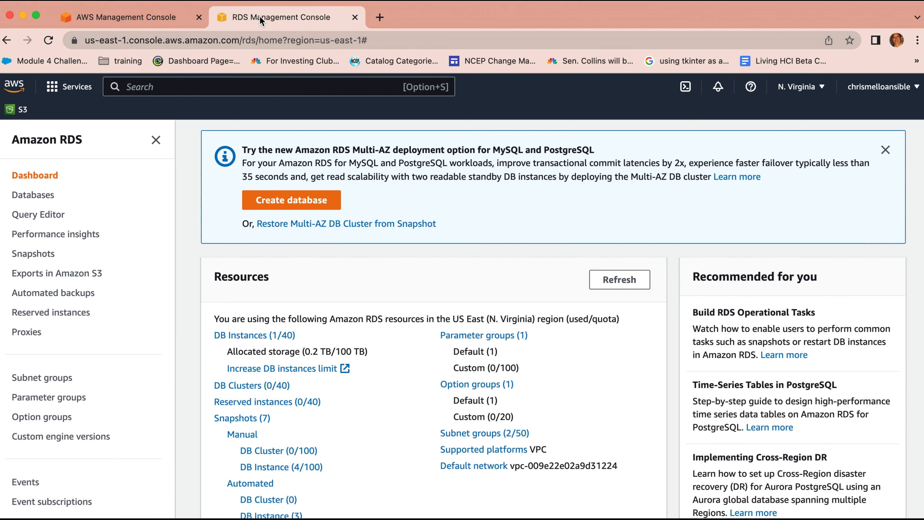
pyautogui.click(38, 200)
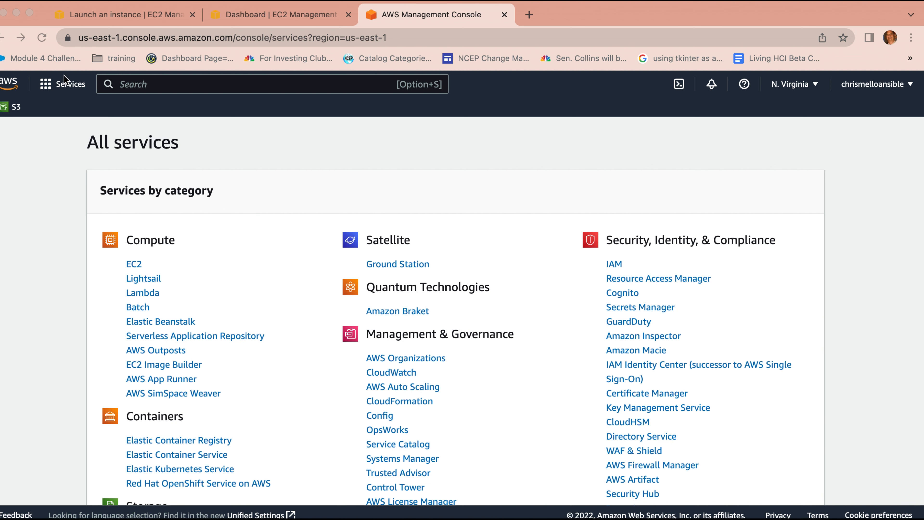
# Go to the EC2 dashboard and open the form for launching an instance
pyautogui.click(65, 90)
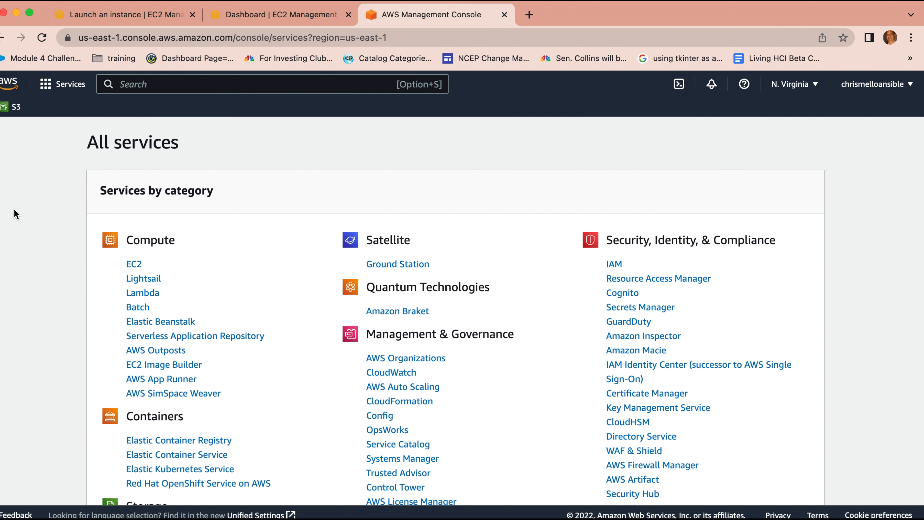
pyautogui.click(16, 213)
pyautogui.click(298, 18)
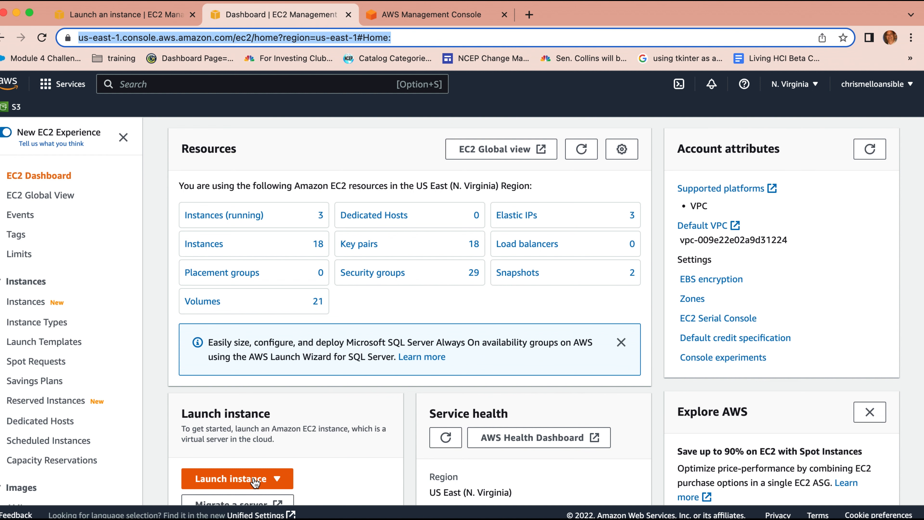
pyautogui.click(113, 16)
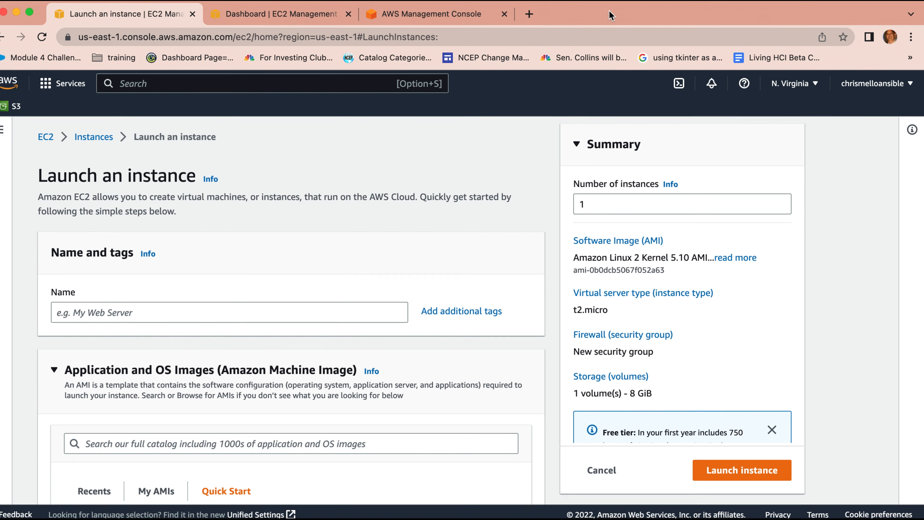
# Name the new EC2 instance my-php-testpage
pyautogui.click(181, 308)
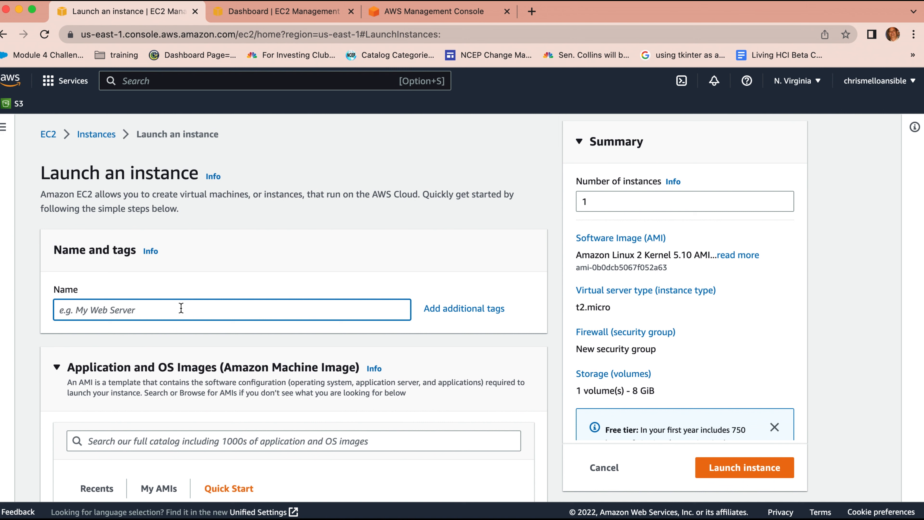
pyautogui.write('py-php-testpage')
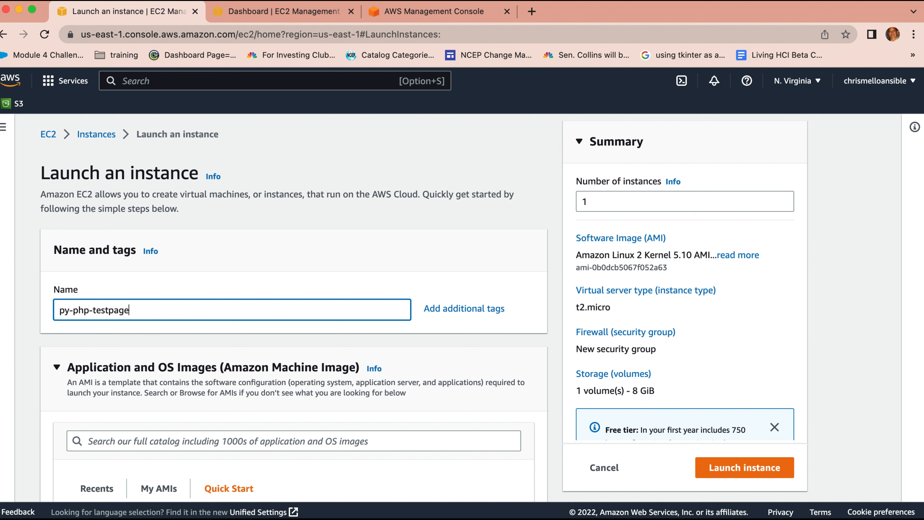
pyautogui.click(65, 311)
pyautogui.press('BackSpace')
pyautogui.write('m')
pyautogui.click(31, 418)
# Choose the Ubuntu quick start image, Ubuntu Server 22.04 LTS (HVM), SSD Volume Type, for the instance
pyautogui.scroll(-5, 31, 418)
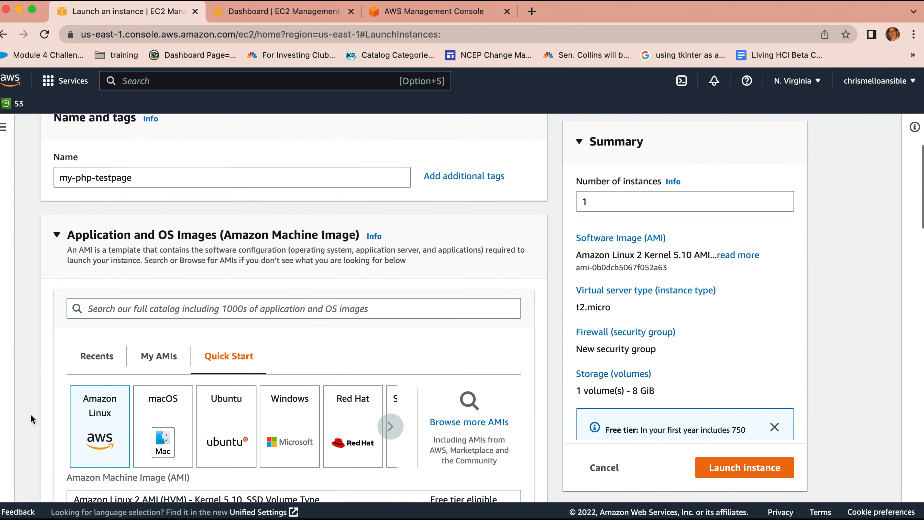
pyautogui.scroll(-2, 31, 418)
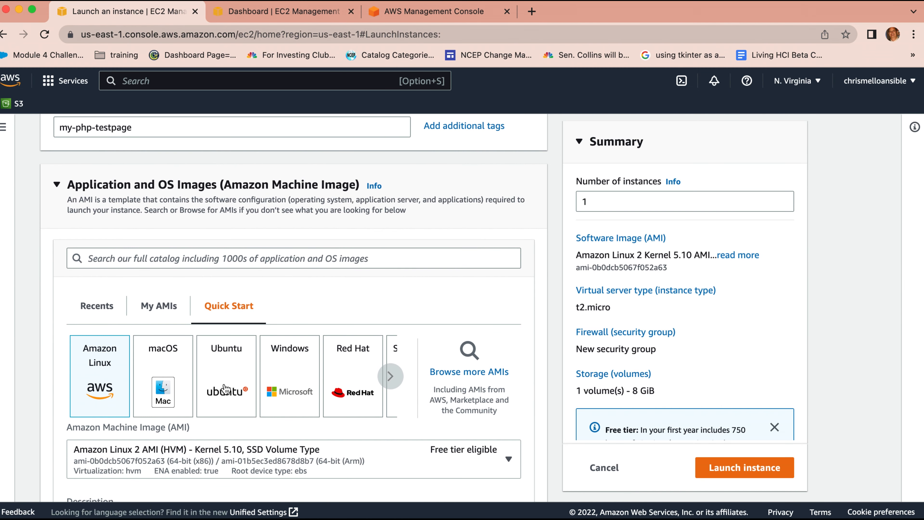
pyautogui.click(225, 389)
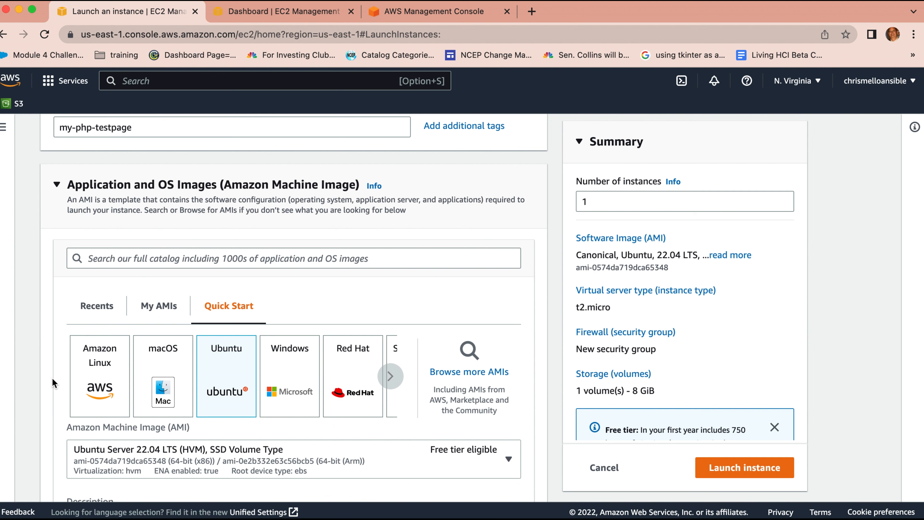
# Create a new RSA key pair named my-php-key in .pem format for logging in to the instance
pyautogui.scroll(-15, 54, 383)
pyautogui.click(473, 282)
pyautogui.click(375, 290)
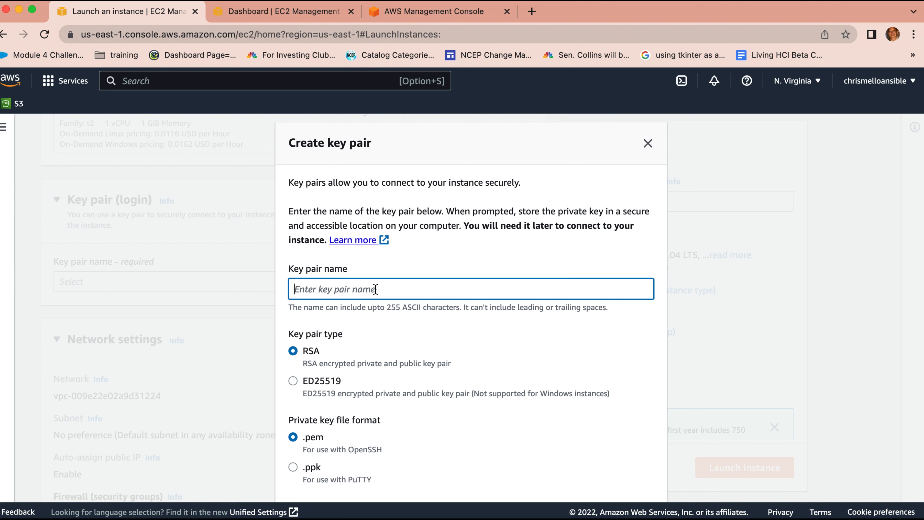
pyautogui.write('my-php-')
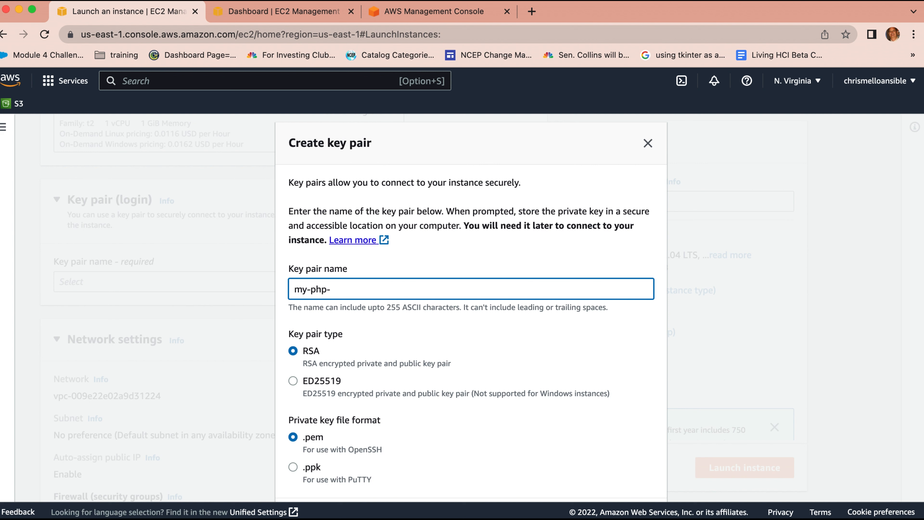
pyautogui.write('key')
pyautogui.moveTo(542, 386); pyautogui.dragTo(542, 510)
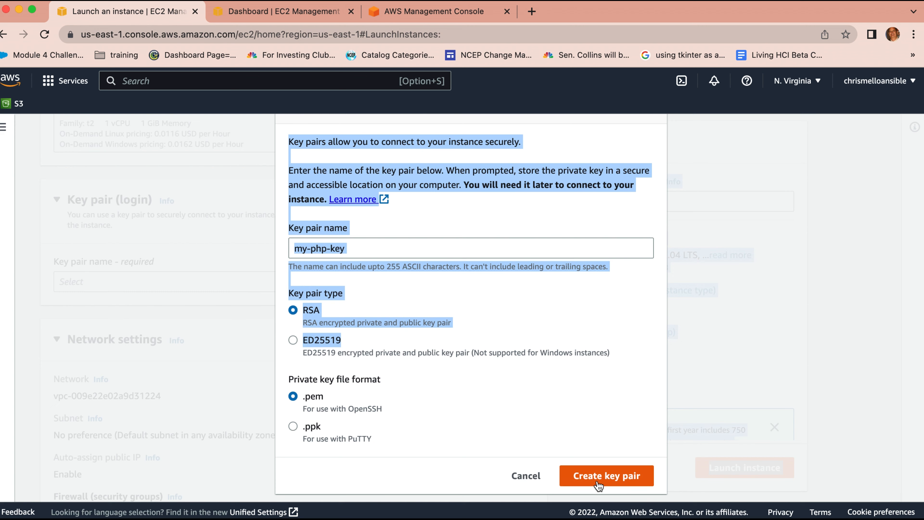
pyautogui.click(598, 484)
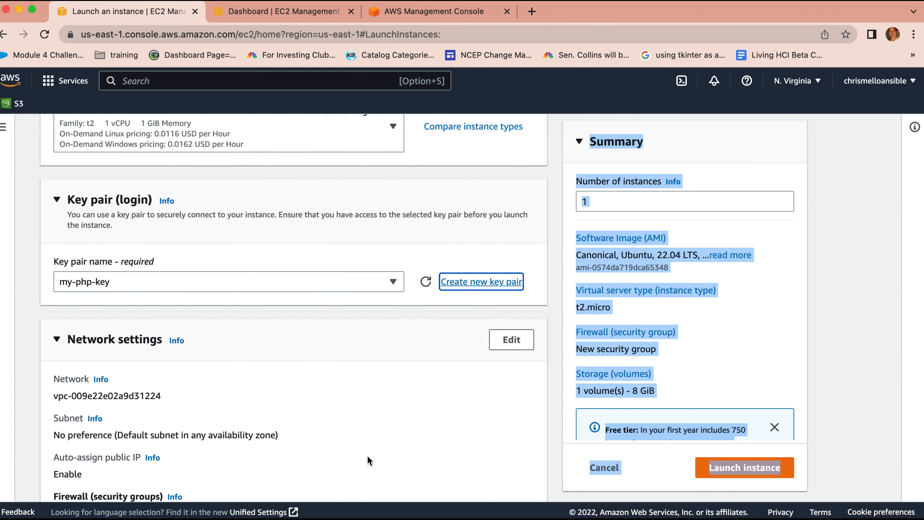
# Review the network and storage settings and launch the instance with a new security group allowing SSH from anywhere and an 8 GiB gp2 volume
pyautogui.scroll(-5, 368, 460)
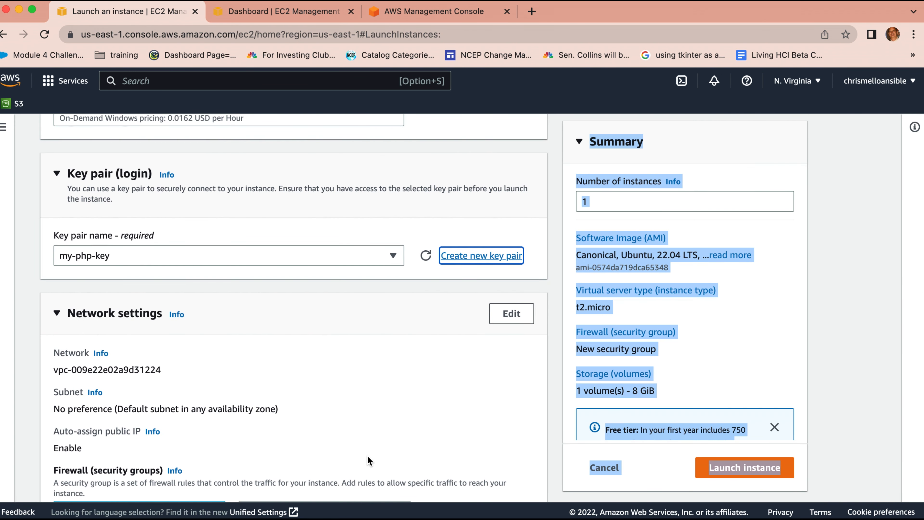
pyautogui.scroll(-5, 367, 460)
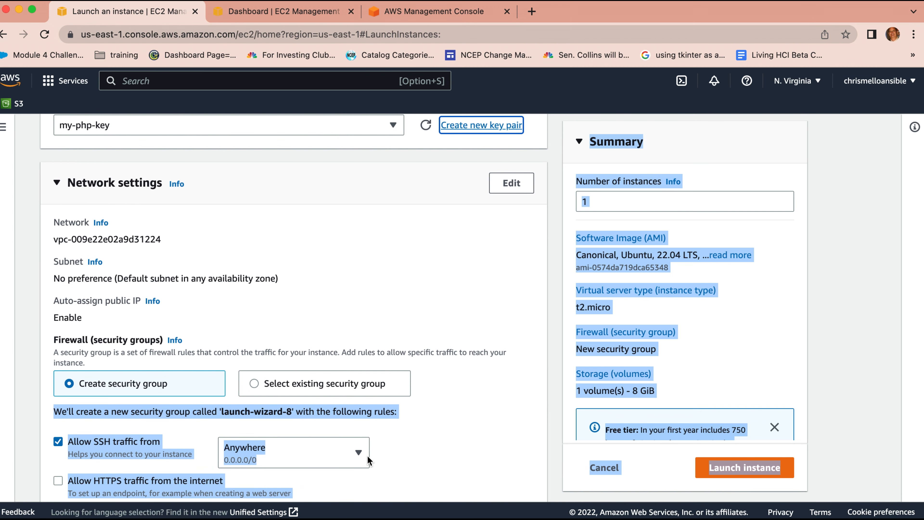
pyautogui.scroll(-2, 368, 456)
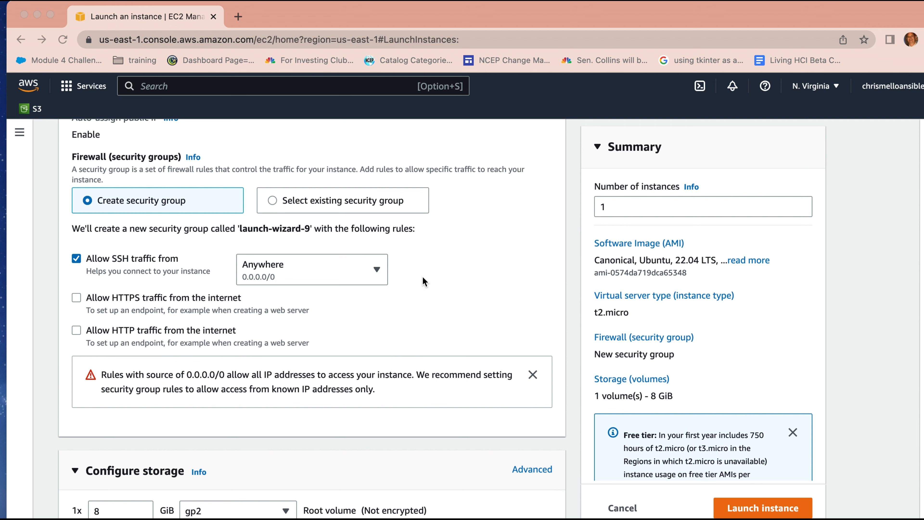
pyautogui.click(469, 292)
pyautogui.scroll(-2, 470, 292)
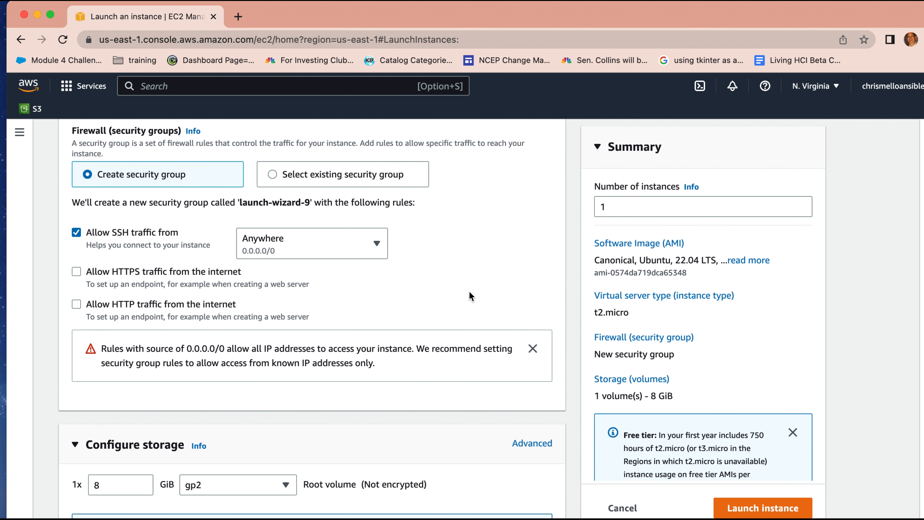
pyautogui.scroll(-2, 470, 292)
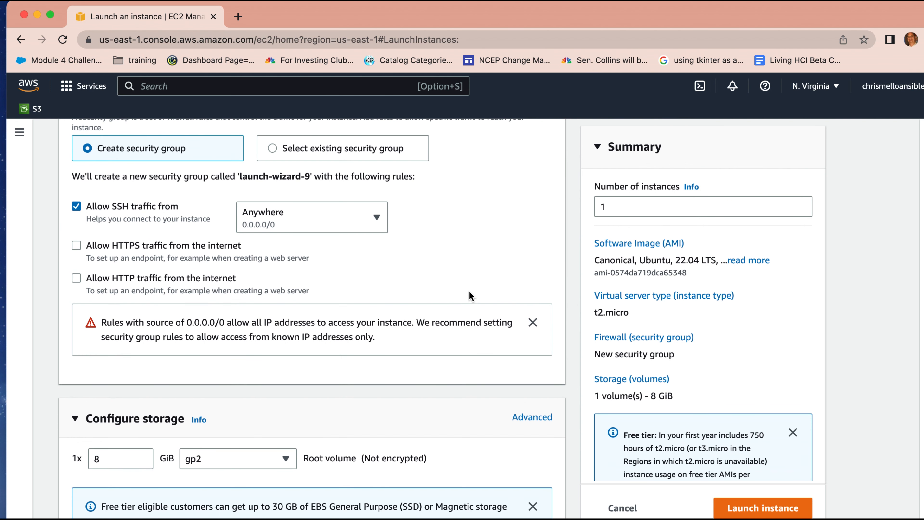
pyautogui.scroll(-10, 470, 293)
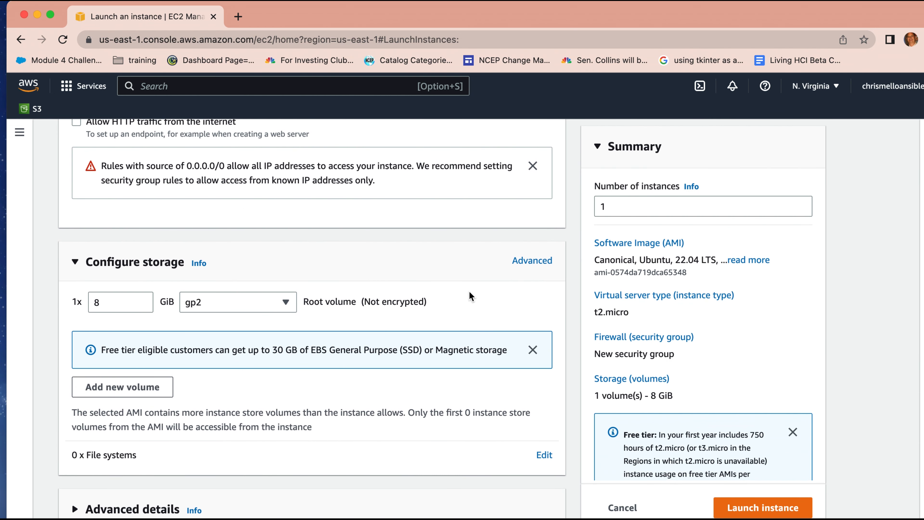
pyautogui.click(759, 508)
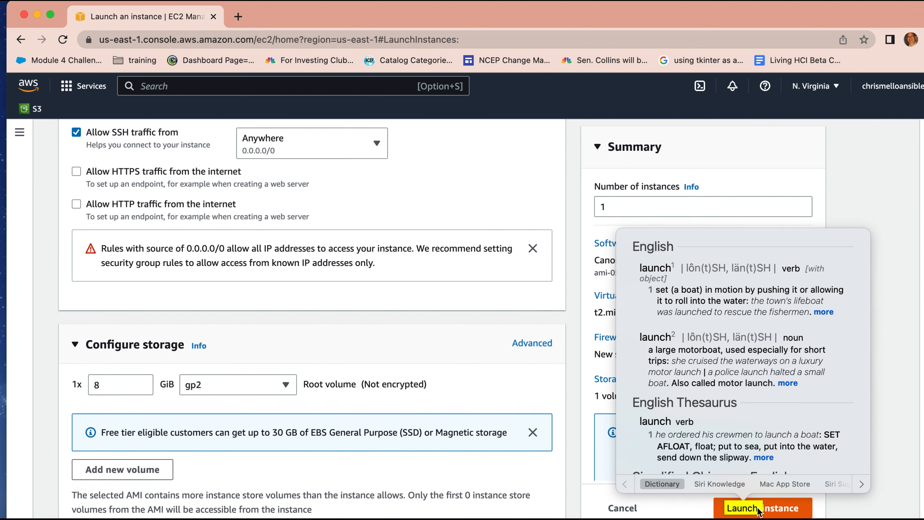
pyautogui.moveTo(615, 147); pyautogui.dragTo(637, 1)
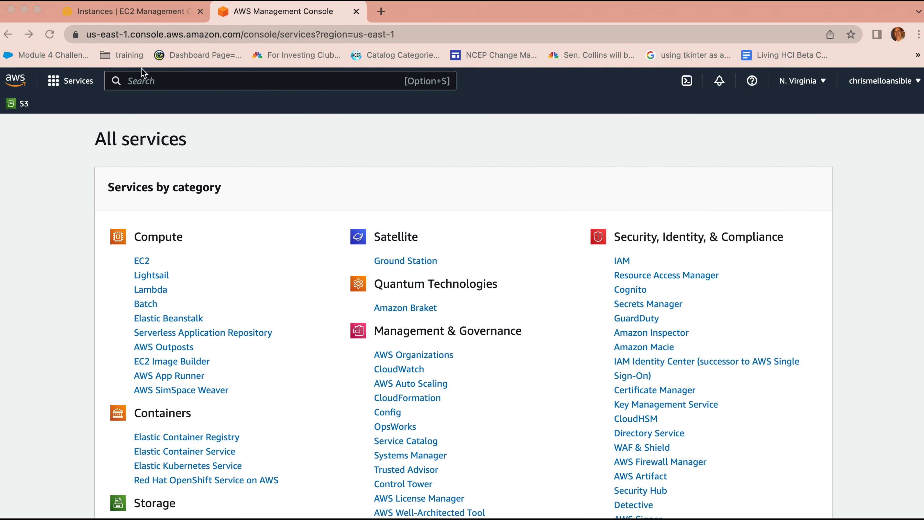
# Open the details of the running my-php-testpage instance and go to its security group, launch-wizard-8
pyautogui.click(142, 12)
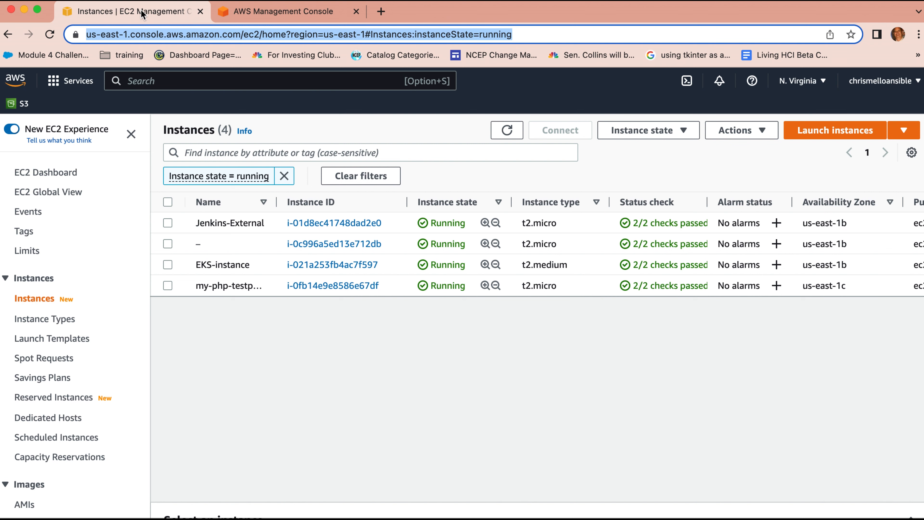
pyautogui.click(316, 285)
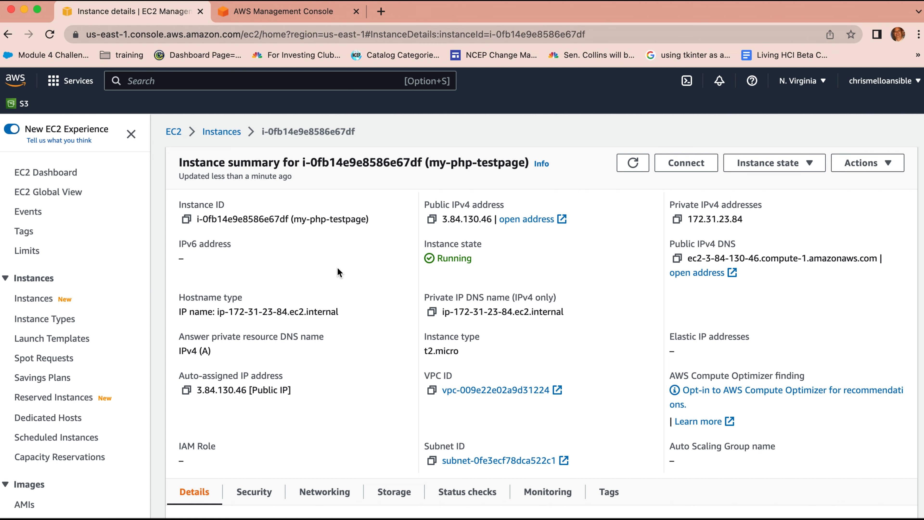
pyautogui.scroll(-2, 337, 272)
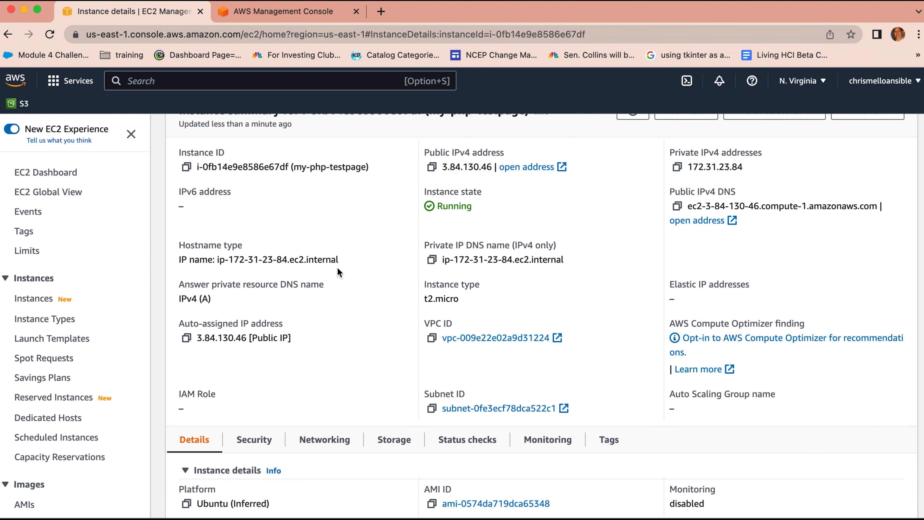
pyautogui.scroll(-6, 337, 269)
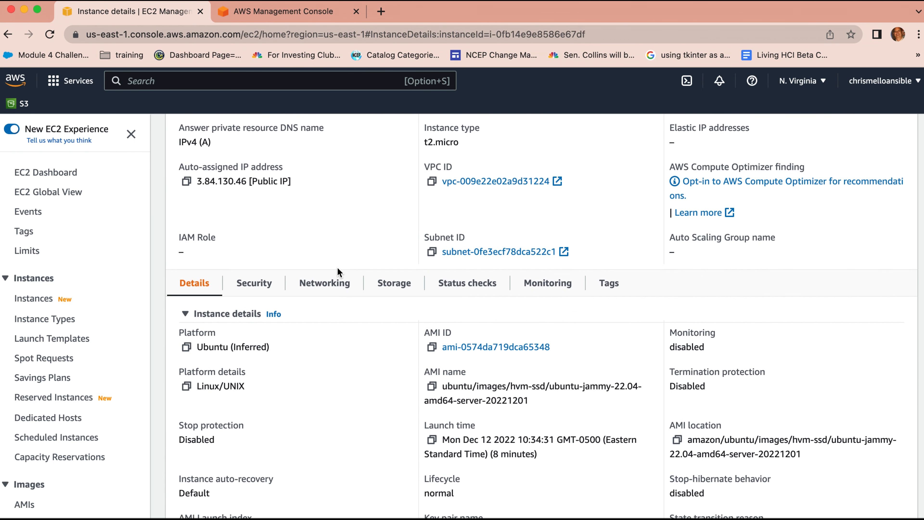
pyautogui.click(261, 284)
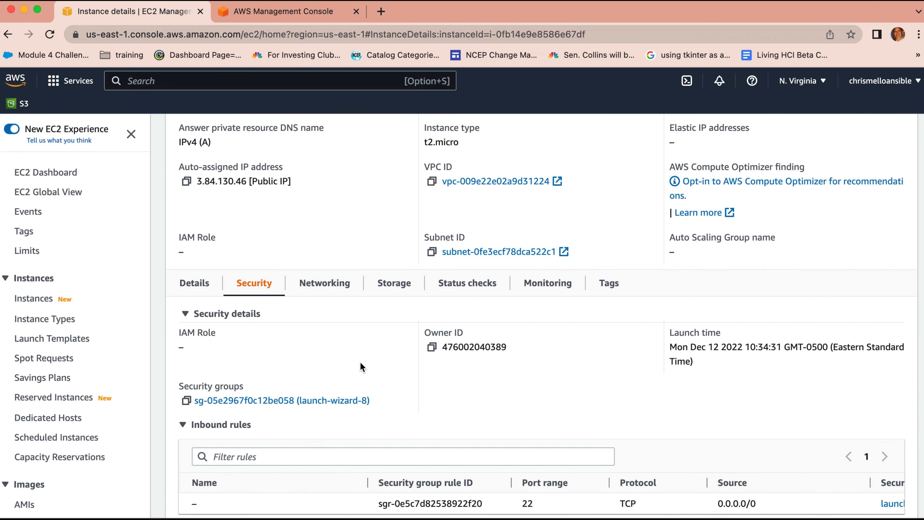
pyautogui.click(255, 400)
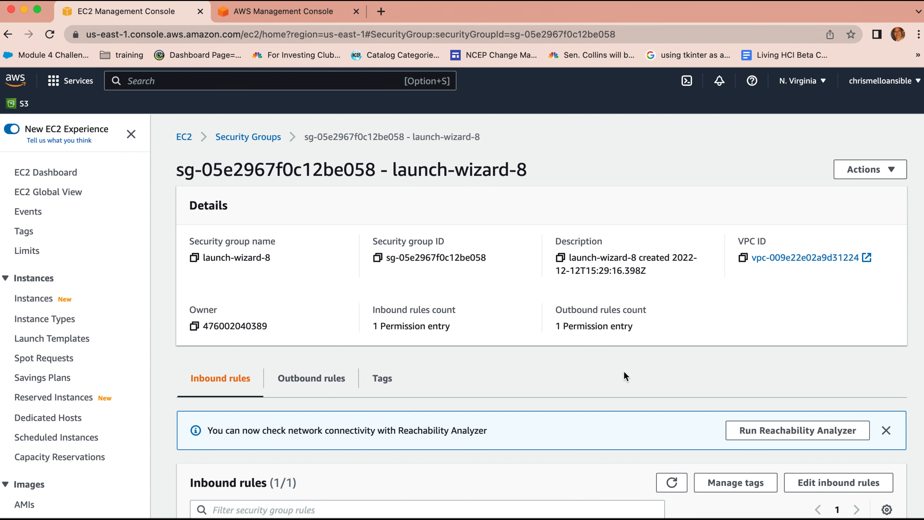
# Add an inbound rule of type HTTP with source 0.0.0.0/0 to the launch-wizard-8 security group and save the rules
pyautogui.scroll(-3, 629, 380)
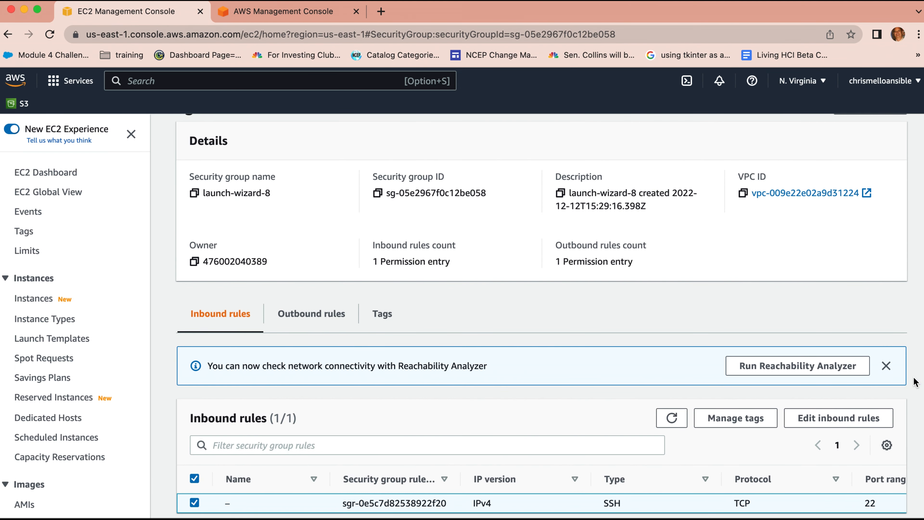
pyautogui.click(822, 420)
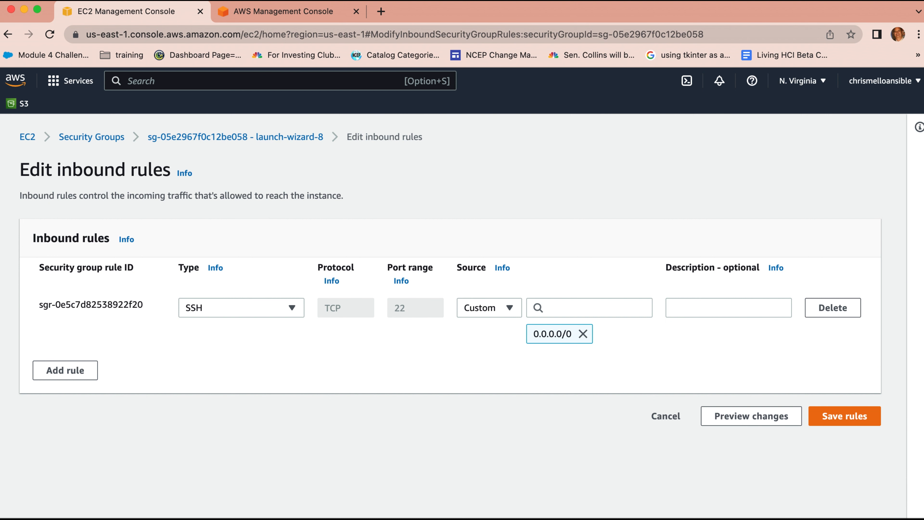
pyautogui.click(53, 369)
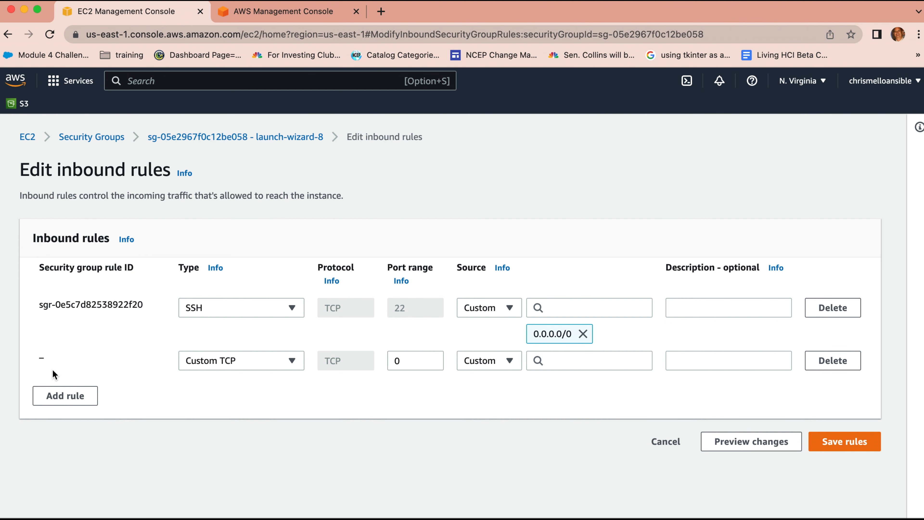
pyautogui.click(291, 361)
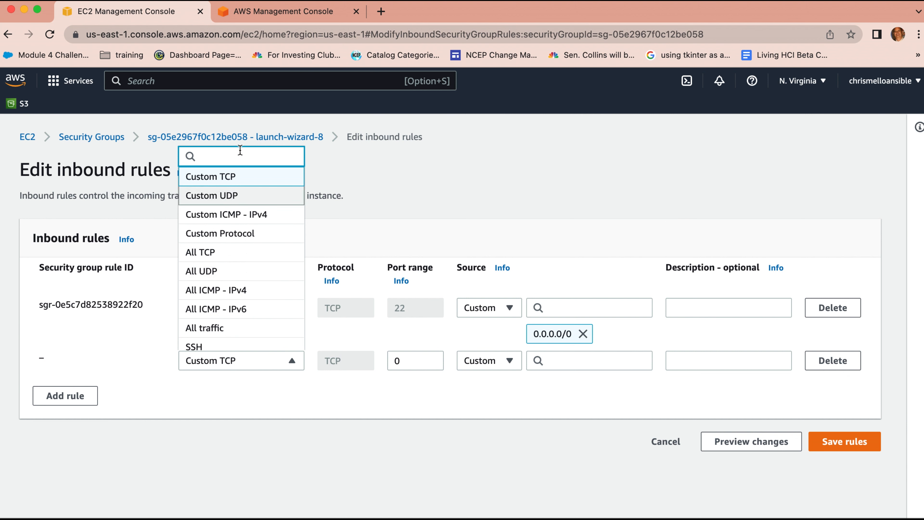
pyautogui.write('h')
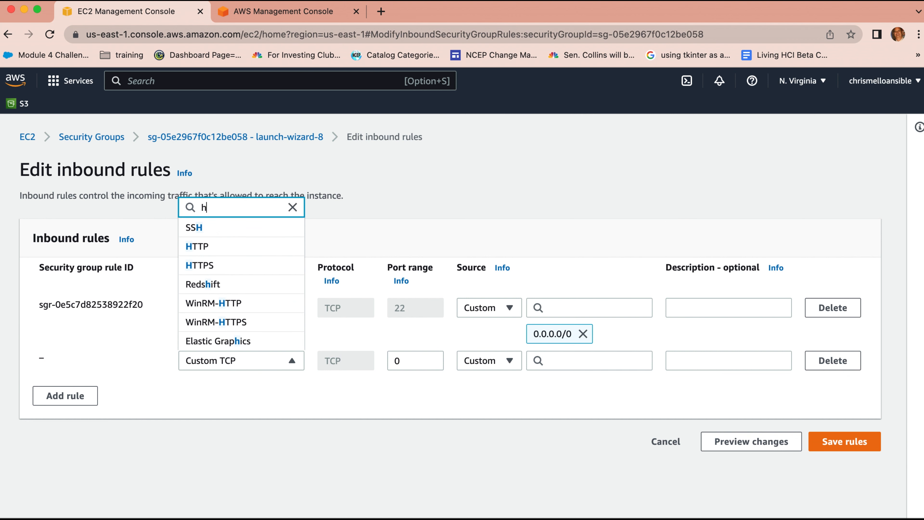
pyautogui.click(219, 253)
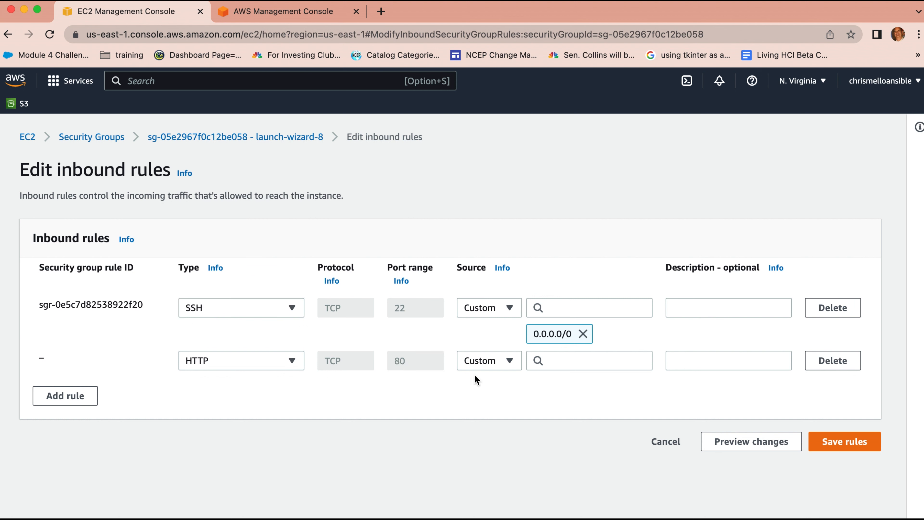
pyautogui.click(642, 364)
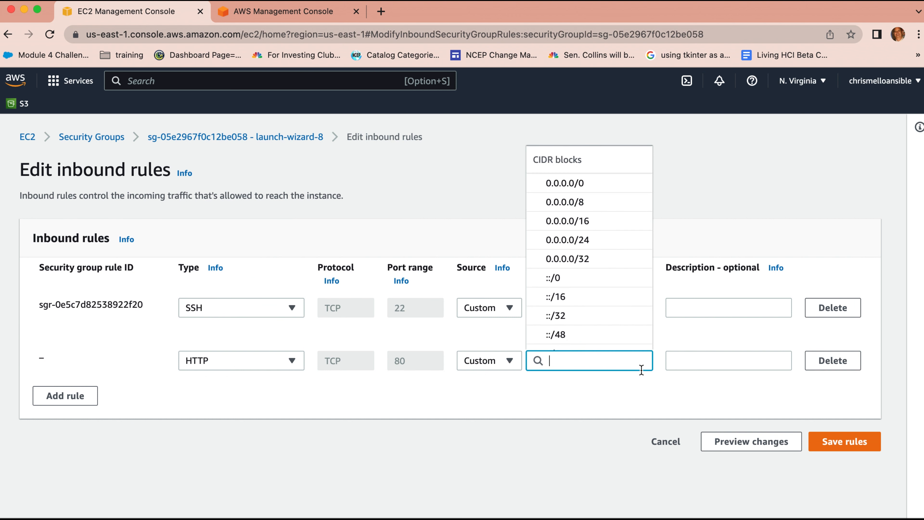
pyautogui.click(582, 182)
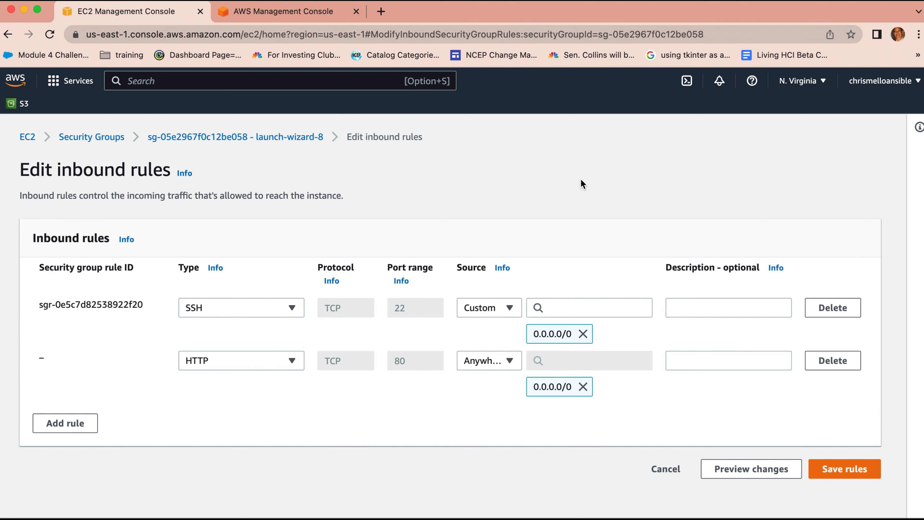
pyautogui.click(837, 470)
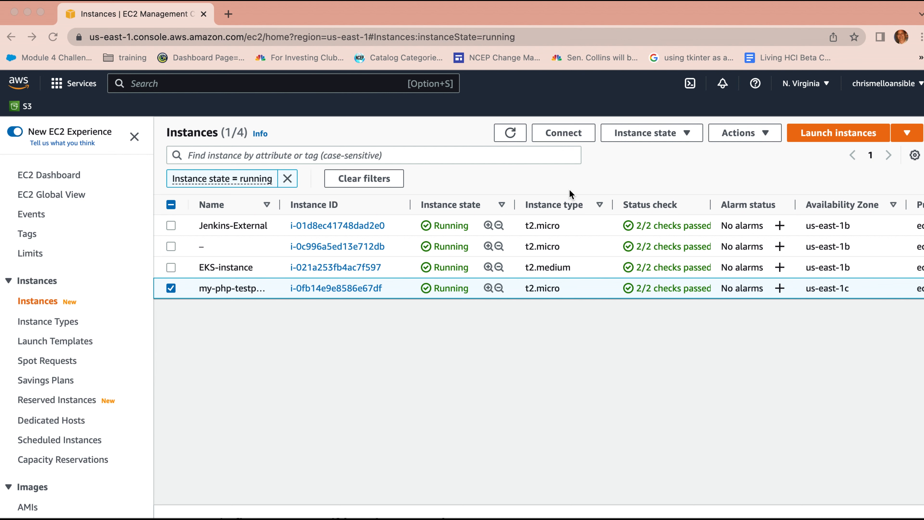
# Connect to the my-php-testpage instance through EC2 Instance Connect with the user name ubuntu
pyautogui.click(572, 134)
pyautogui.click(572, 134)
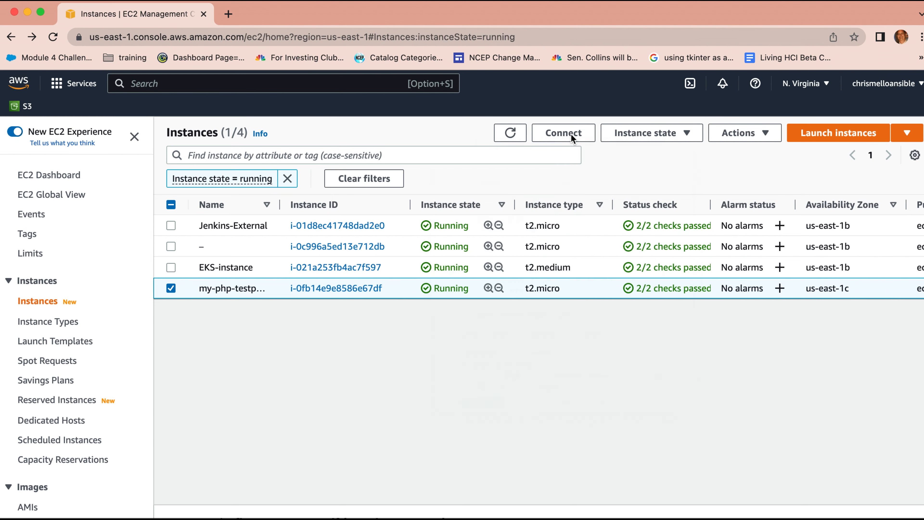
pyautogui.click(571, 133)
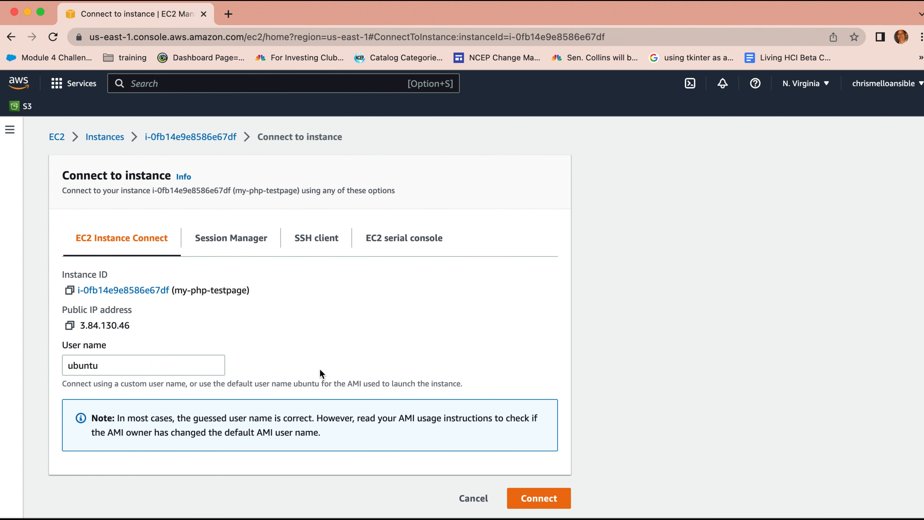
pyautogui.click(547, 503)
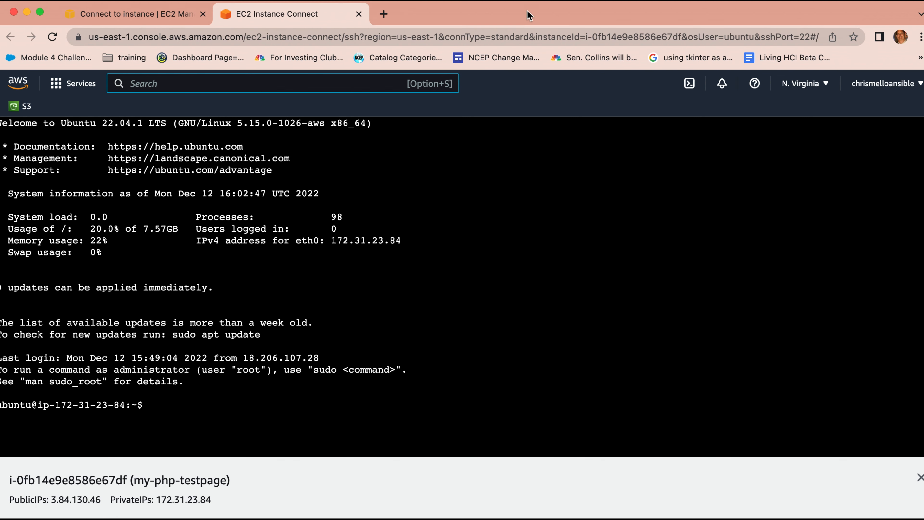
# List the home directory with ls -ltr and print the contents of the commands file
pyautogui.write('ls -ltr')
pyautogui.press('Return')
pyautogui.write('cat c')
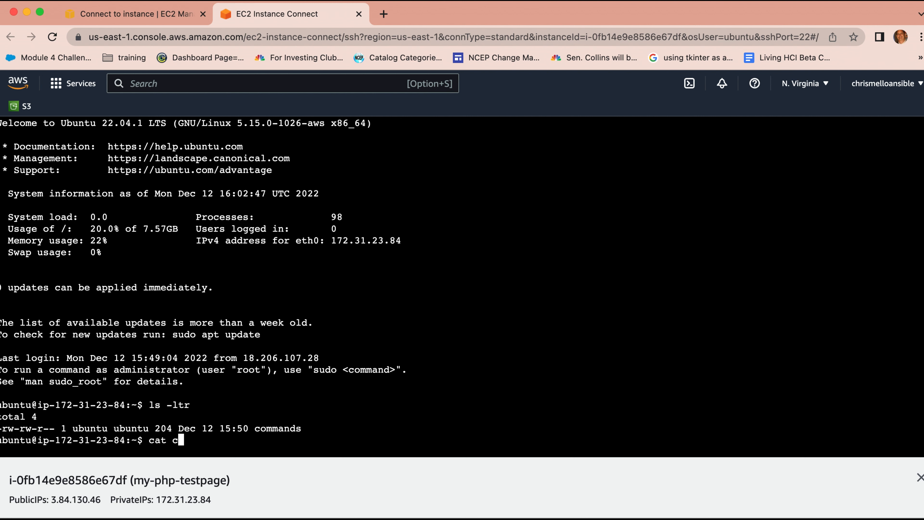
pyautogui.write('ommands')
pyautogui.press('Return')
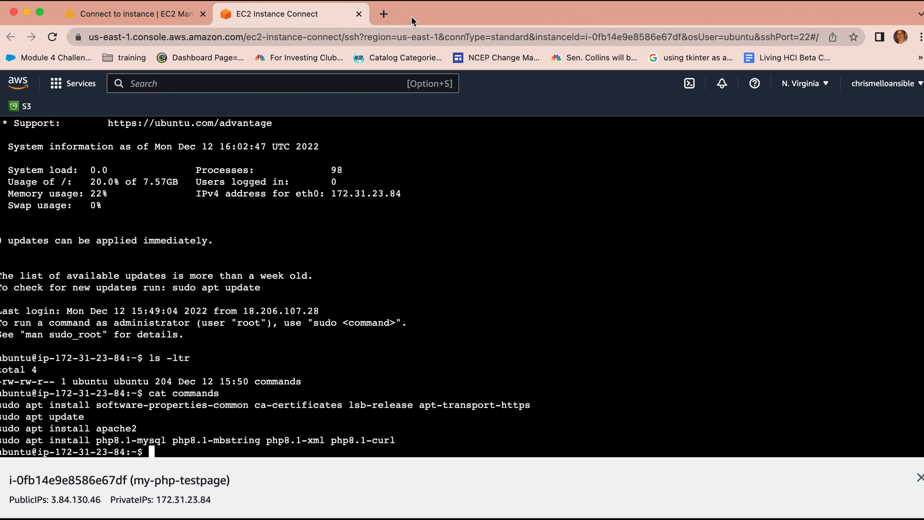
# Copy the sudo apt update line from the printed commands file and run it at the prompt
pyautogui.moveTo(422, 13); pyautogui.dragTo(439, 11)
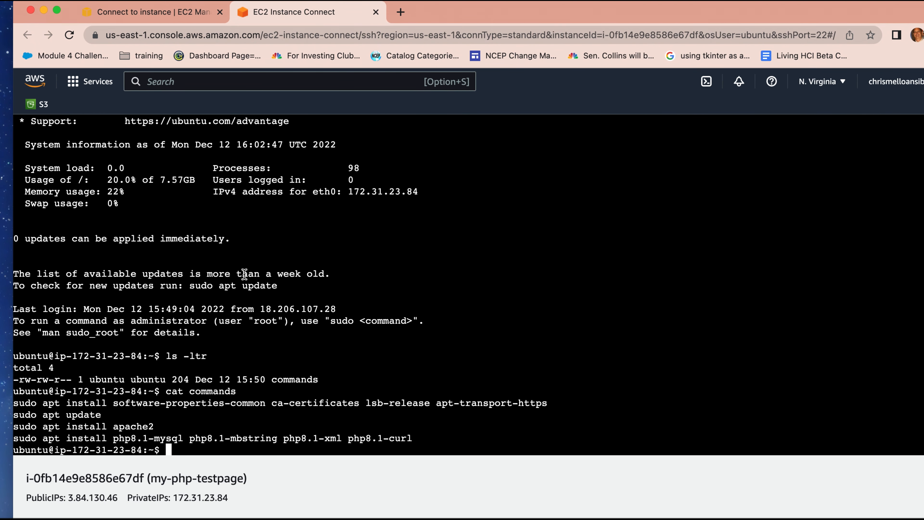
pyautogui.moveTo(110, 418); pyautogui.dragTo(6, 417)
pyautogui.rightClick(48, 413)
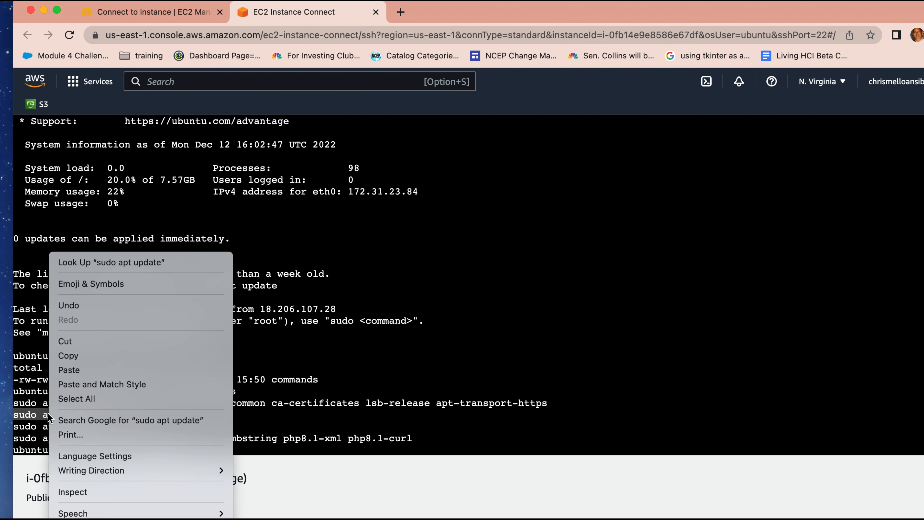
pyautogui.click(103, 361)
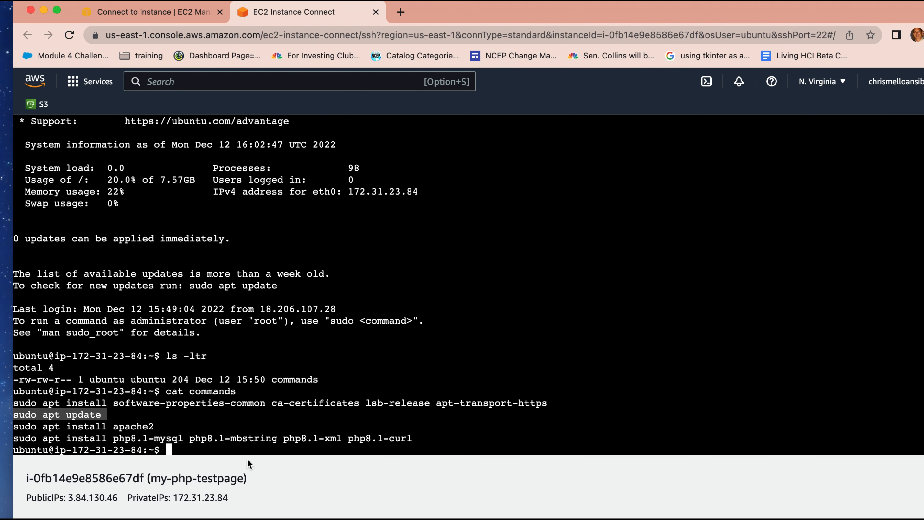
pyautogui.click(248, 449)
pyautogui.rightClick(251, 449)
pyautogui.click(288, 428)
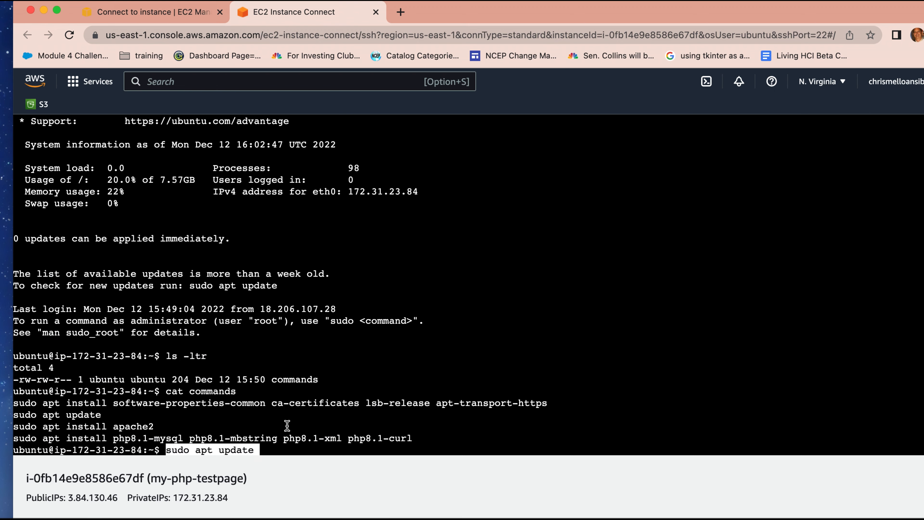
pyautogui.press('Return')
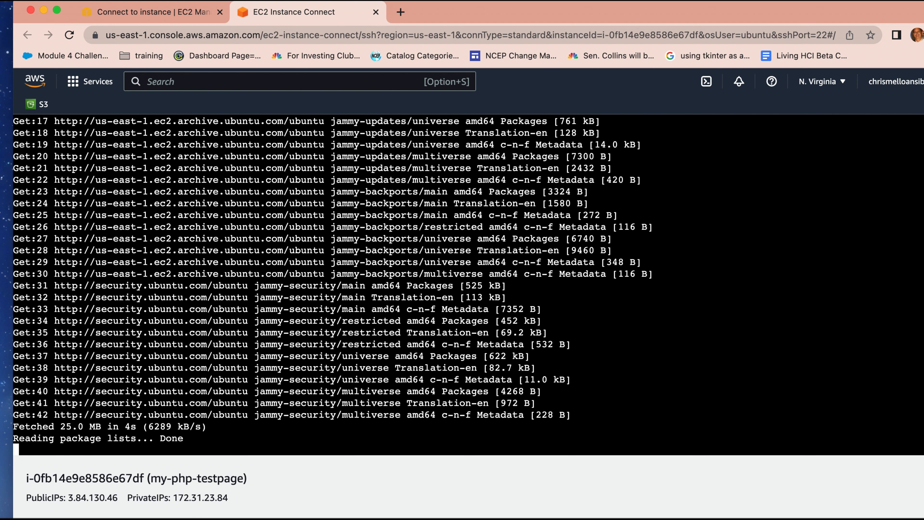
# Print the commands file again, copy its sudo apt install apache2 line, run it and accept the installation
pyautogui.press('Up')
pyautogui.press('Up')
pyautogui.press('Return')
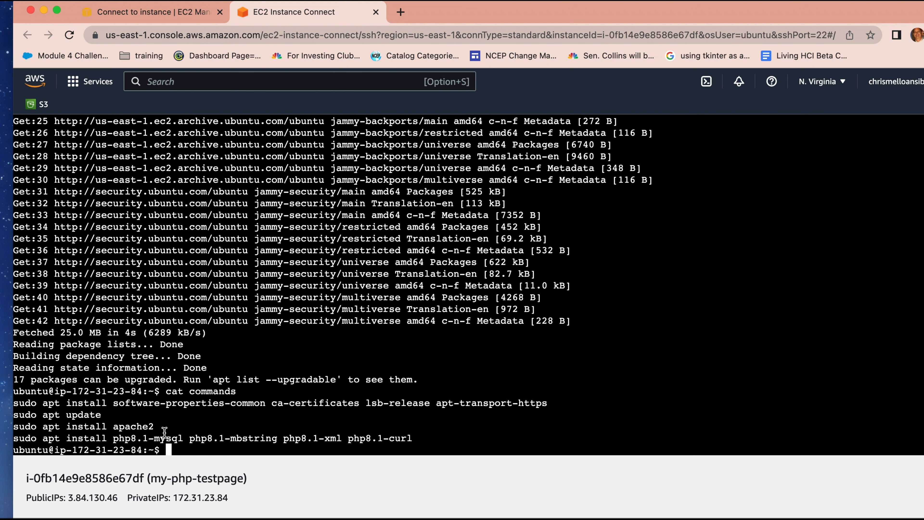
pyautogui.moveTo(166, 426); pyautogui.dragTo(11, 427)
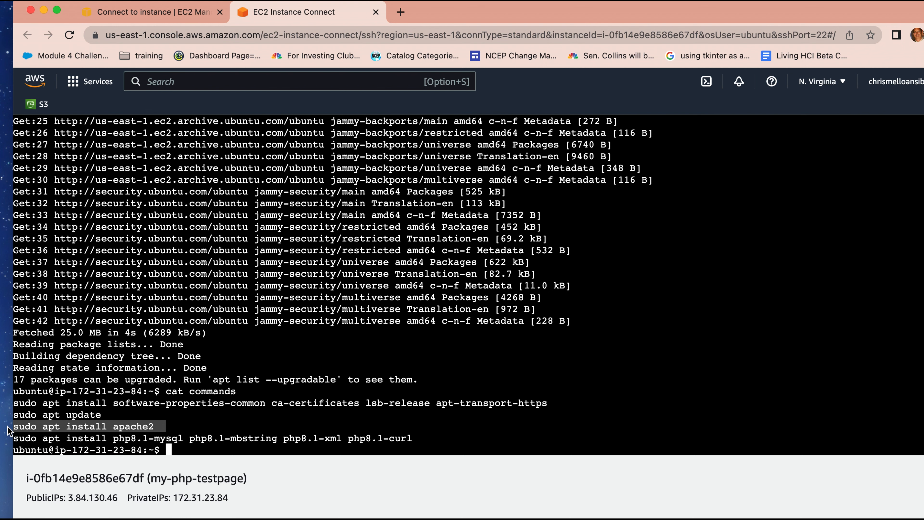
pyautogui.rightClick(52, 427)
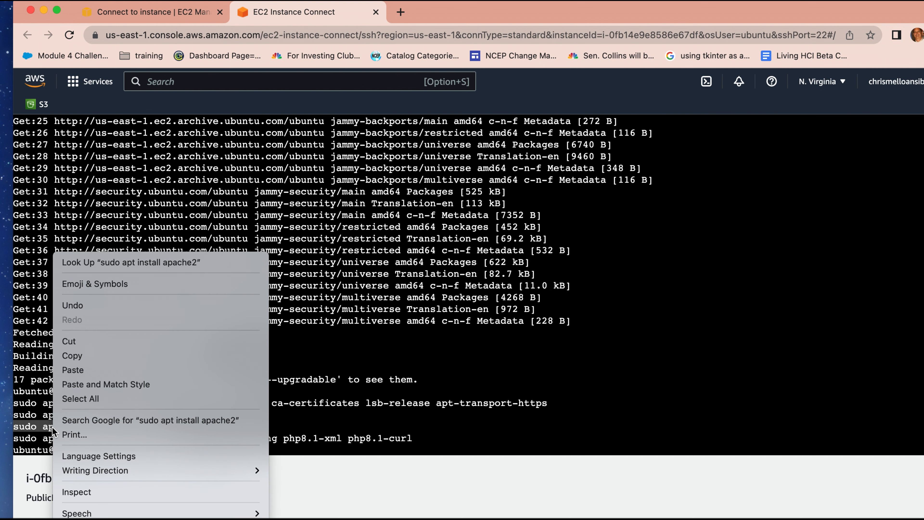
pyautogui.click(102, 359)
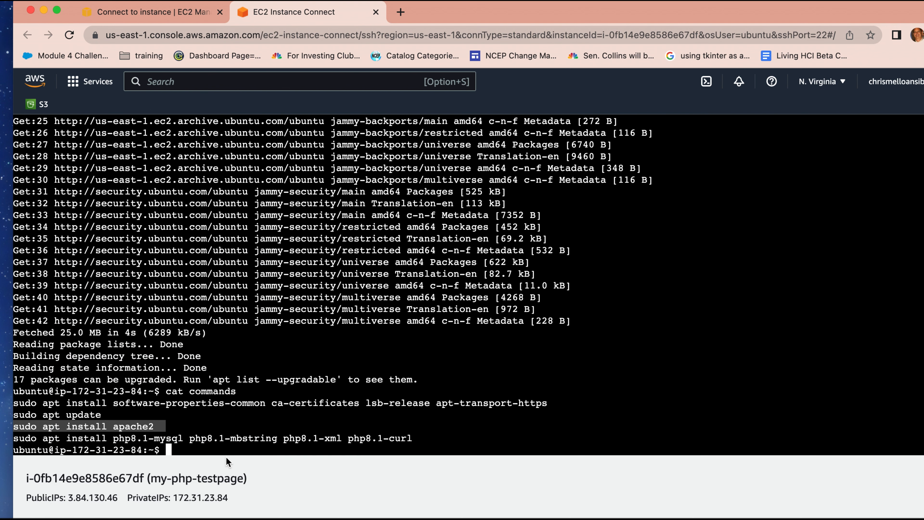
pyautogui.click(229, 450)
pyautogui.rightClick(232, 450)
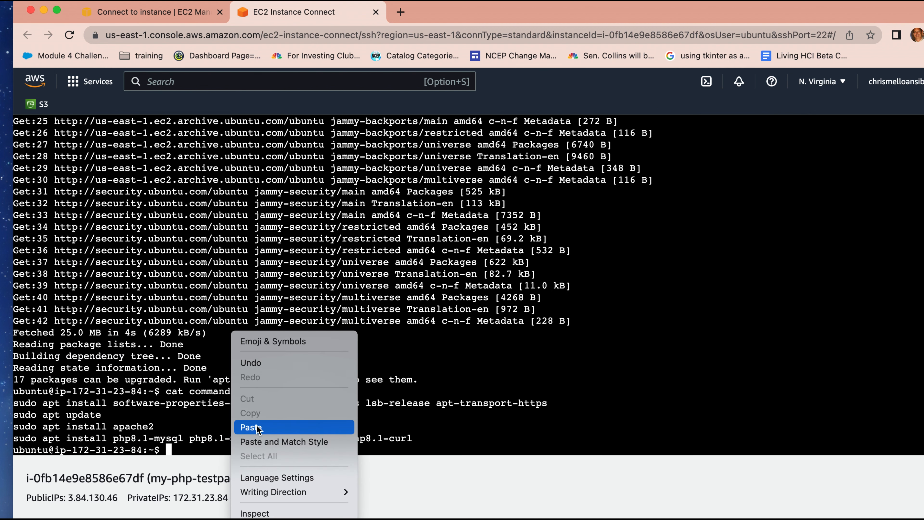
pyautogui.click(249, 433)
pyautogui.press('Return')
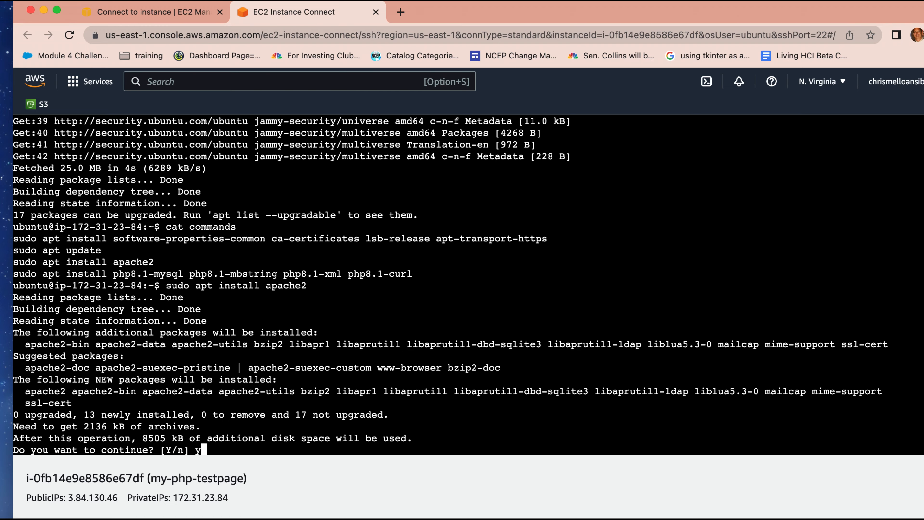
pyautogui.write('y')
pyautogui.press('Return')
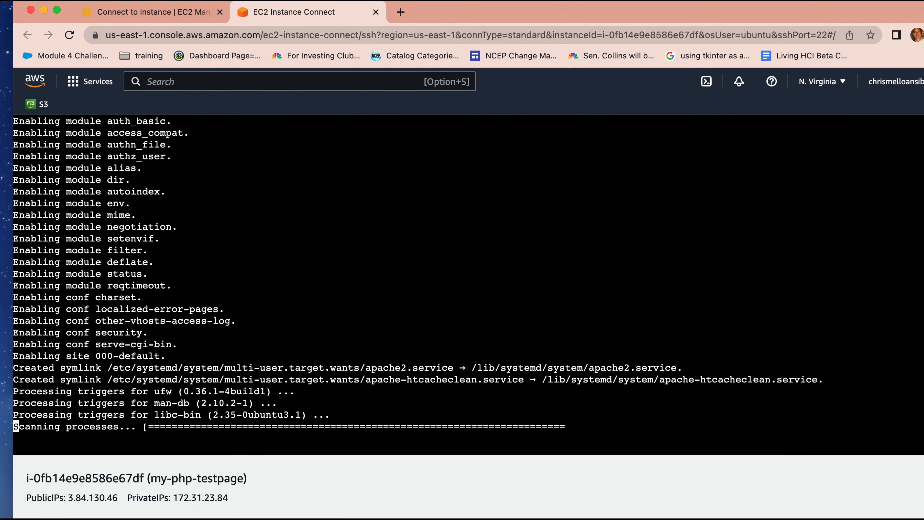
# Reprint the commands file and run its line sudo apt install php8.1-mysql php8.1-mbstring php8.1-xml php8.1-curl, accepting the installation
pyautogui.press('Up')
pyautogui.press('Up')
pyautogui.press('Up')
pyautogui.press('Up')
pyautogui.press('Return')
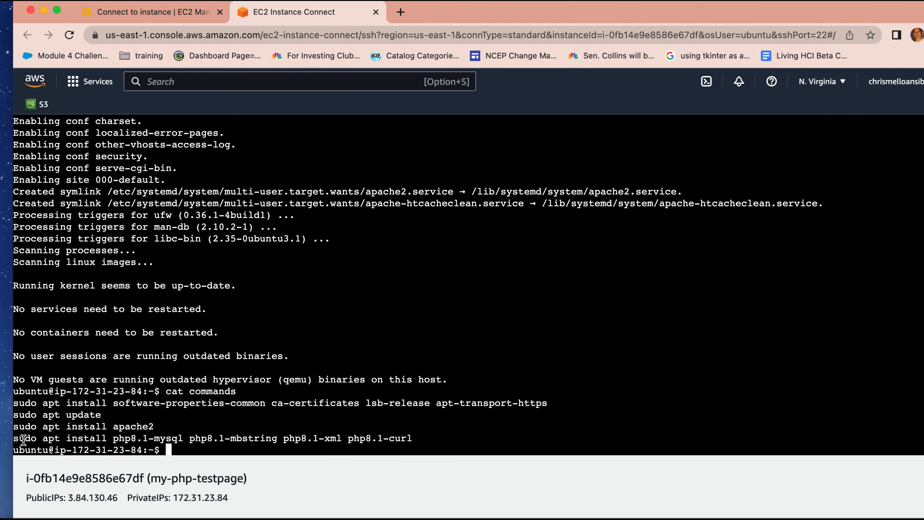
pyautogui.moveTo(14, 441)
pyautogui.mouseDown()
pyautogui.moveTo(169, 442)
pyautogui.moveTo(1, 442)
pyautogui.mouseUp()
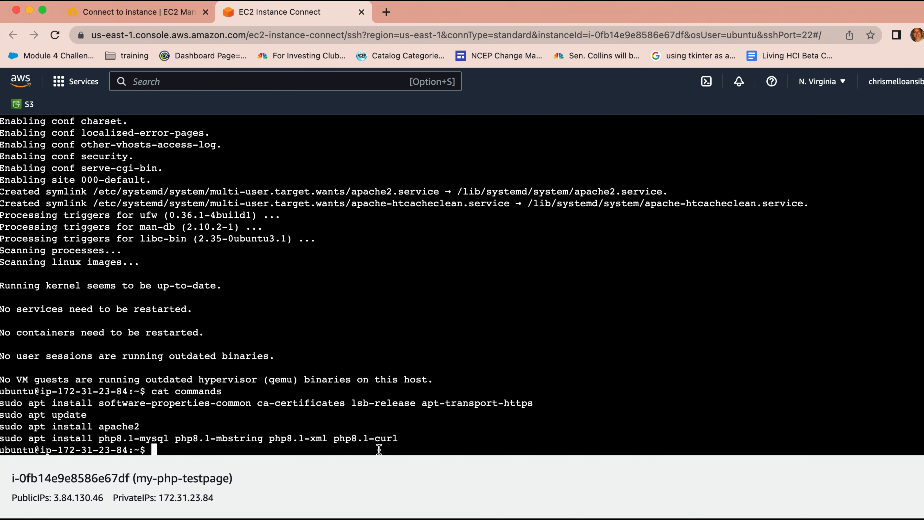
pyautogui.moveTo(409, 438); pyautogui.dragTo(1, 440)
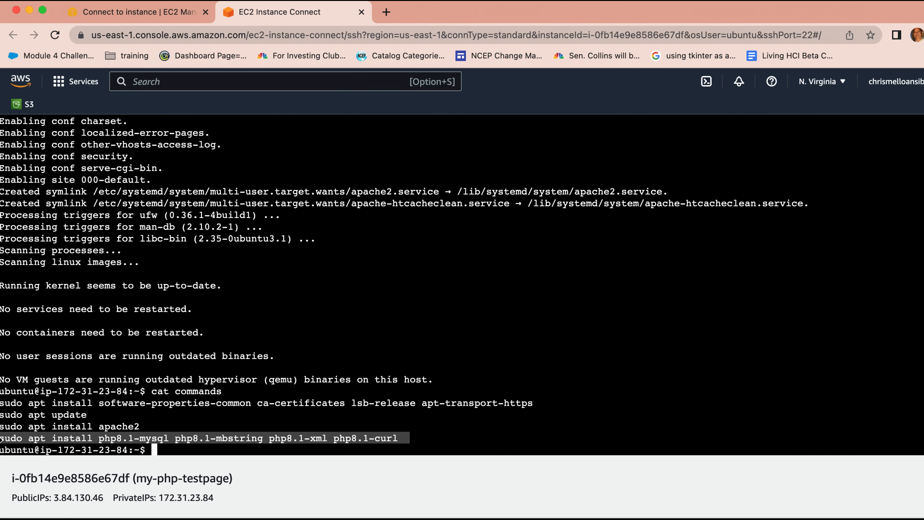
pyautogui.rightClick(54, 439)
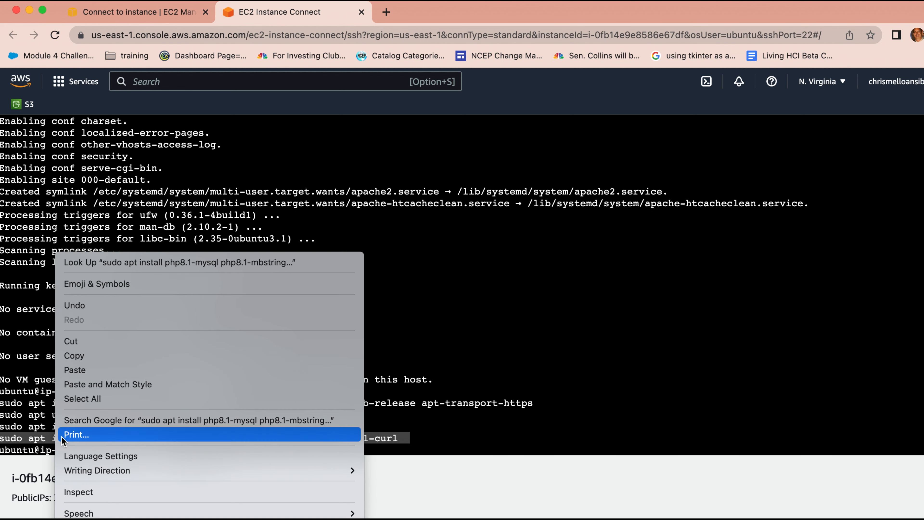
pyautogui.click(111, 363)
pyautogui.click(231, 447)
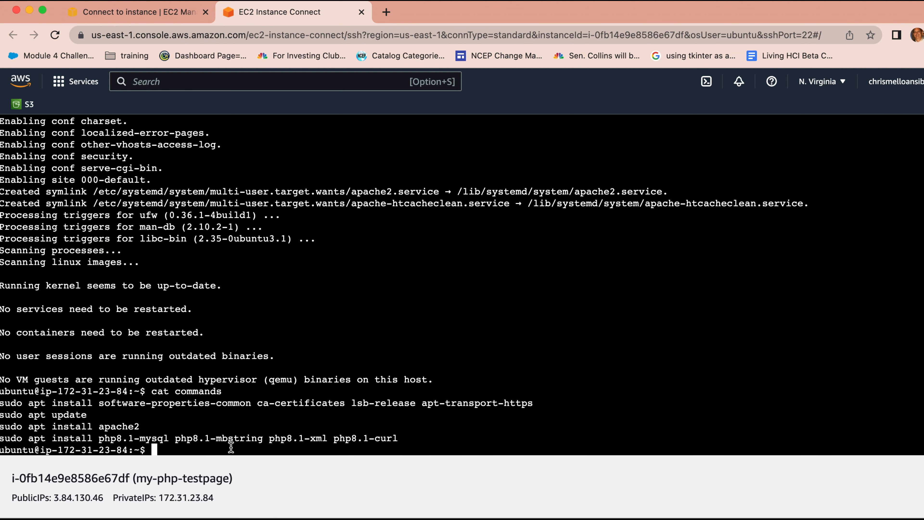
pyautogui.rightClick(231, 447)
pyautogui.click(278, 430)
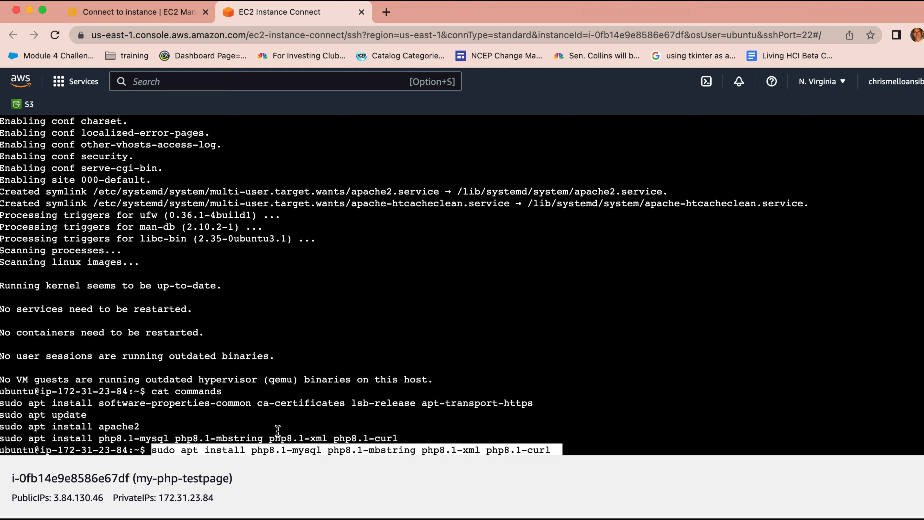
pyautogui.press('Return')
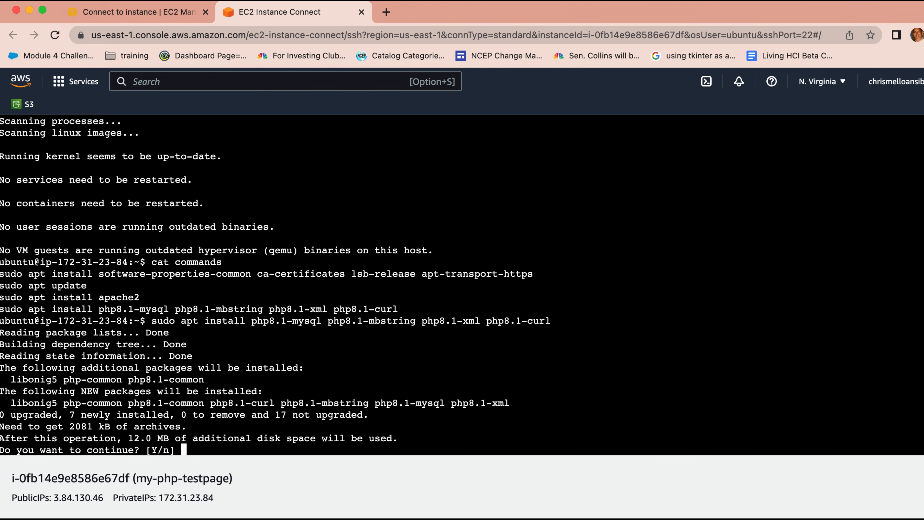
pyautogui.write('Y')
pyautogui.press('Return')
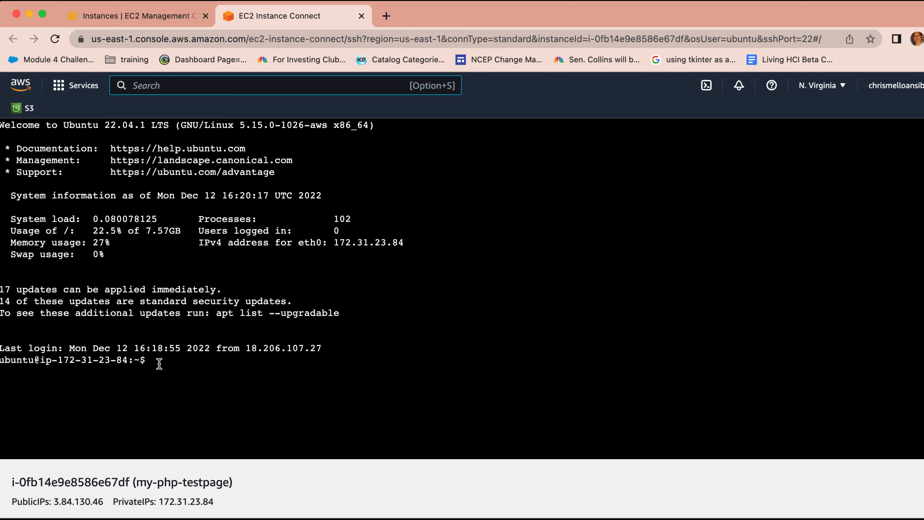
# Check the state of the Apache service by running sudo service apache2 status
pyautogui.write('sudo')
pyautogui.write(' sergie')
pyautogui.press('BackSpace')
pyautogui.press('BackSpace')
pyautogui.press('BackSpace')
pyautogui.write('vice')
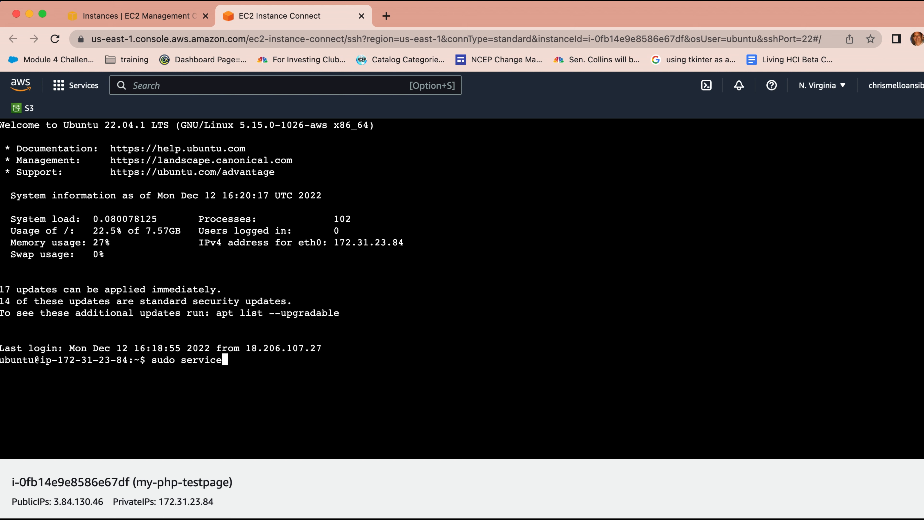
pyautogui.write(' apache2 status')
pyautogui.press('Return')
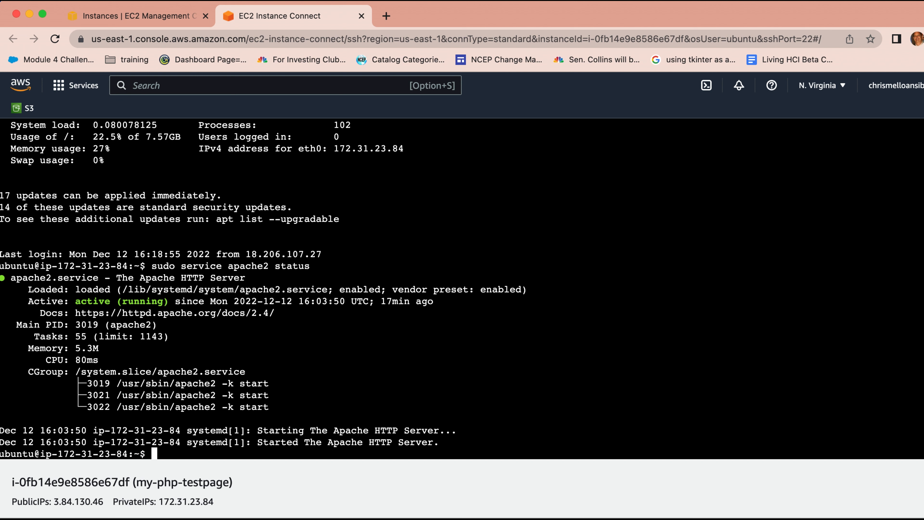
# Enable Apache at boot by running sudo systemctl enable apache2
pyautogui.write('sudo systemctl')
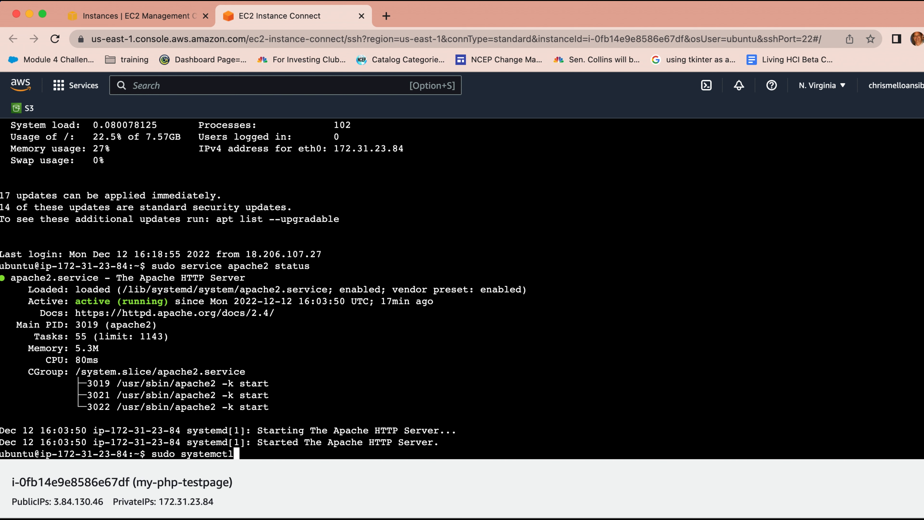
pyautogui.write(' enable apache2')
pyautogui.press('Return')
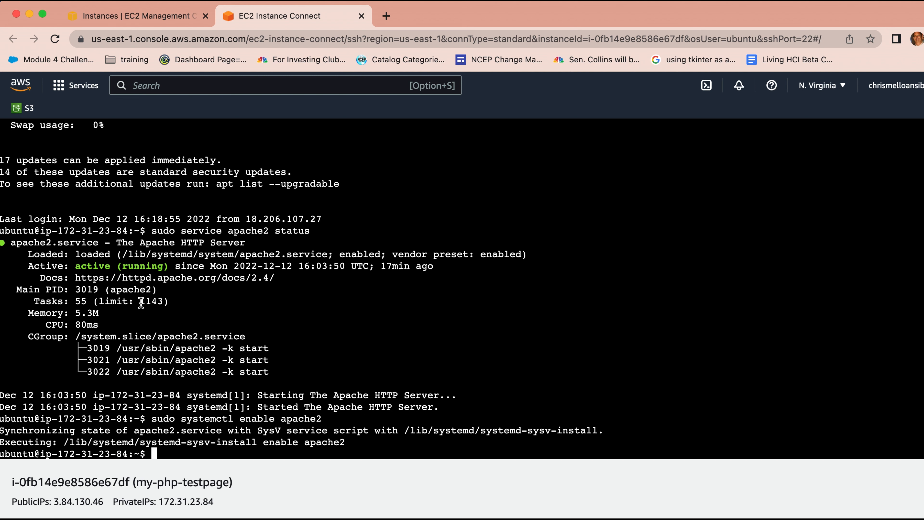
# Open the my-php-testpage instance's details in the EC2 console and load its public IPv4 address in the browser
pyautogui.click(159, 17)
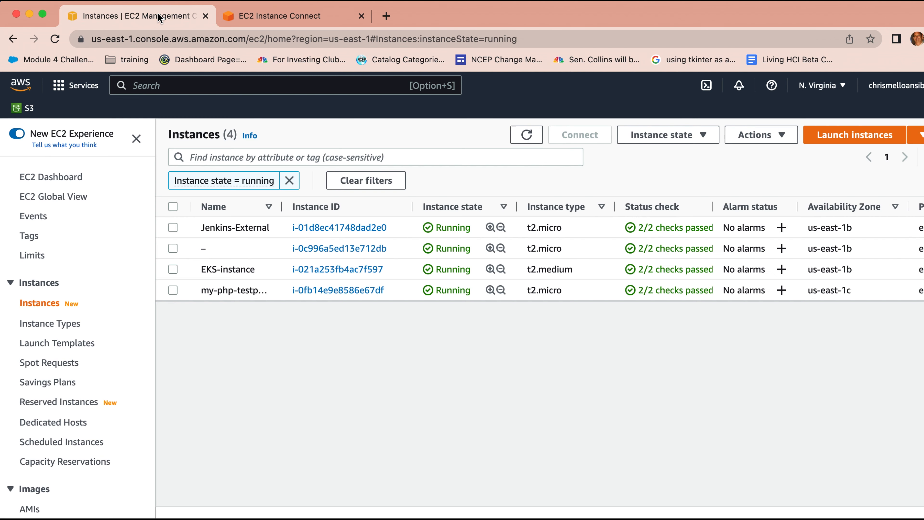
pyautogui.click(173, 290)
pyautogui.click(324, 293)
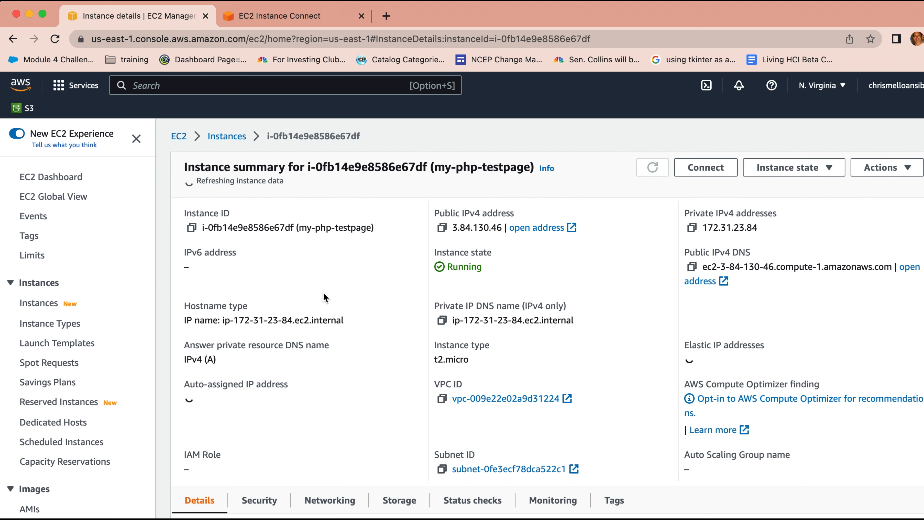
pyautogui.click(567, 225)
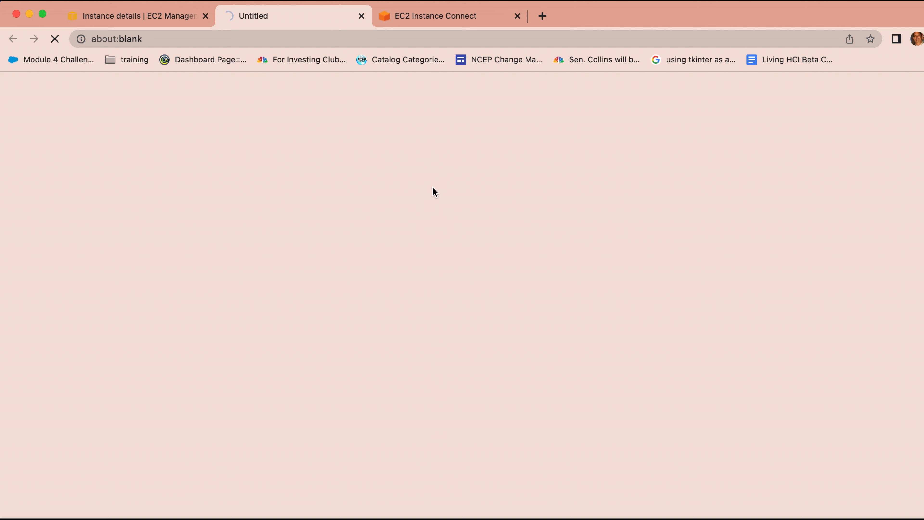